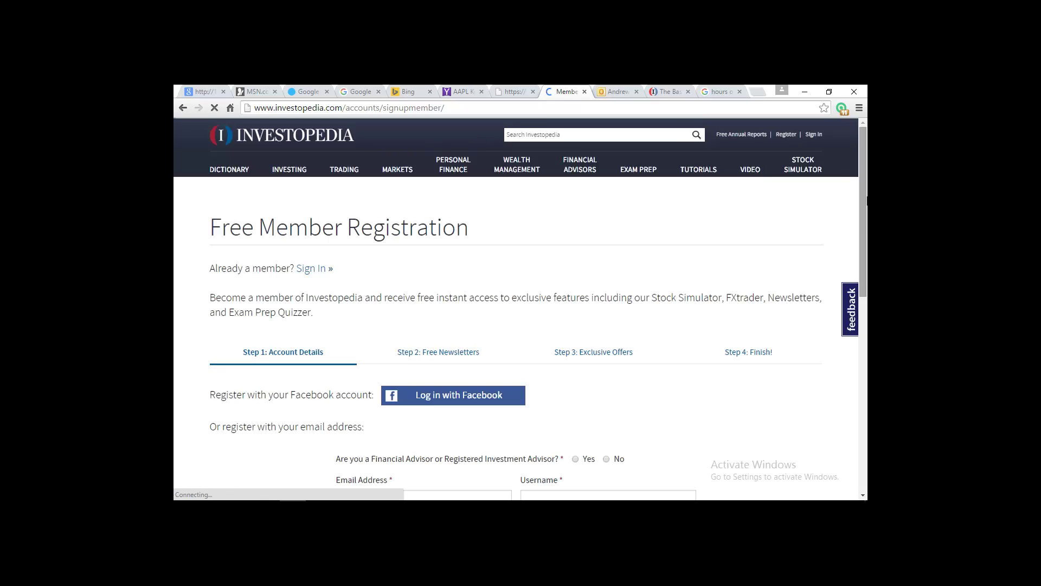
Scroll the Free Member Registration page down to the Step 1 Account Details fields
{"action": "left_click_drag", "start_coordinate": [865, 201], "coordinate": [864, 274]}
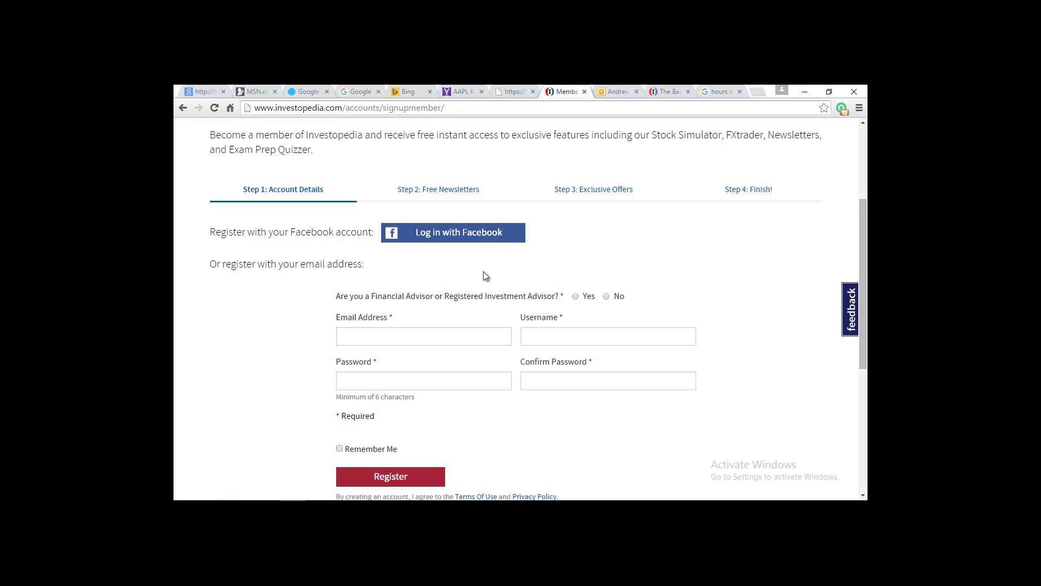
Enter the email address and username, fixing the username's capitalisation
{"action": "left_click", "coordinate": [396, 335]}
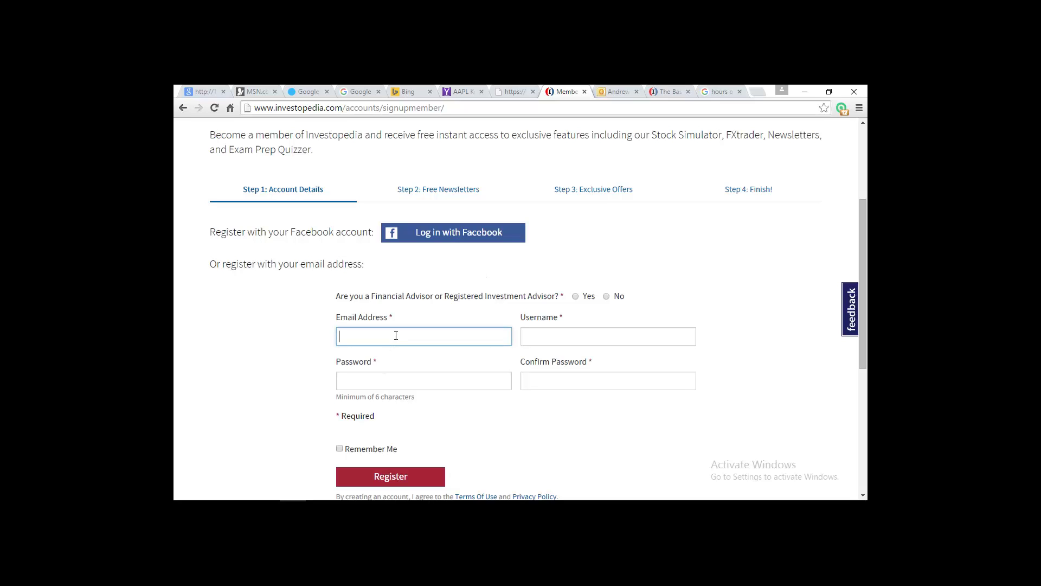
{"action": "key", "text": "Tab"}
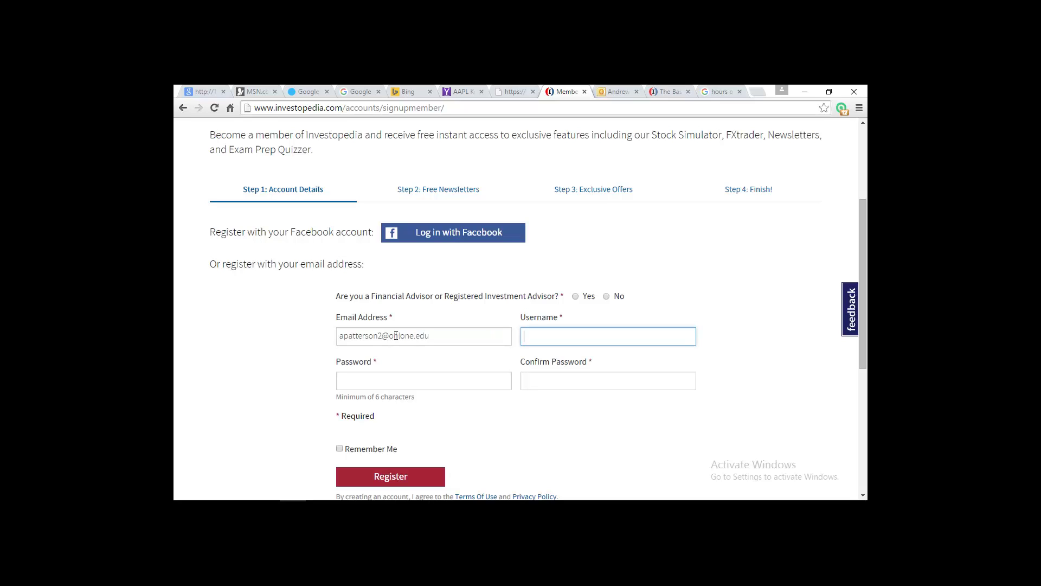
{"action": "type", "text": "BA125TEACH"}
{"action": "key", "text": "Tab"}
{"action": "left_click_drag", "start_coordinate": [606, 332], "coordinate": [547, 336]}
{"action": "type", "text": "Teach"}
Enter and confirm the password, answer No to the advisor question, and register
{"action": "left_click", "coordinate": [388, 384]}
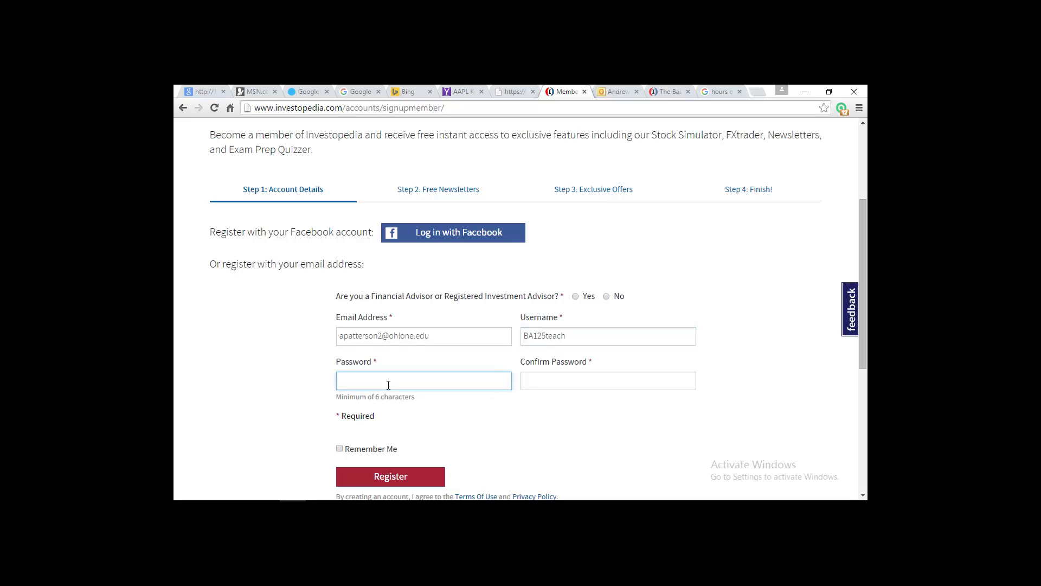
{"action": "type", "text": "•••••••••"}
{"action": "key", "text": "Tab"}
{"action": "type", "text": "••••••••"}
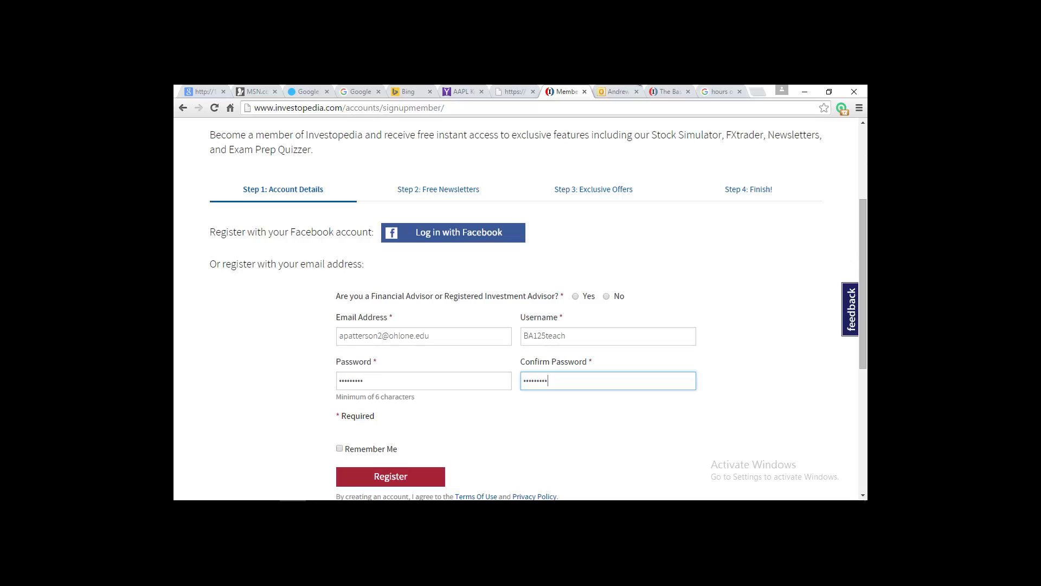
{"action": "left_click", "coordinate": [386, 477]}
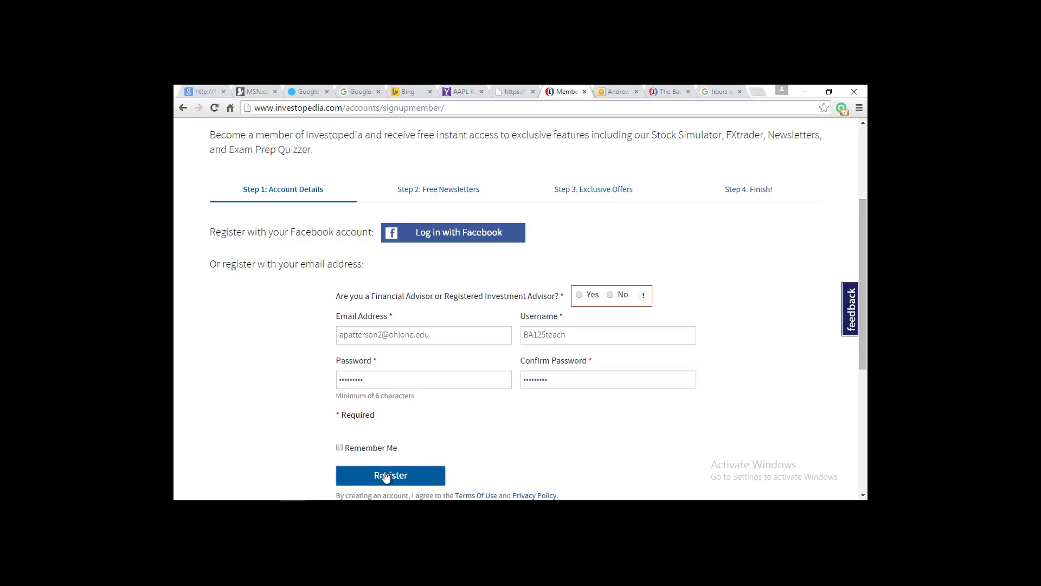
{"action": "left_click", "coordinate": [611, 294]}
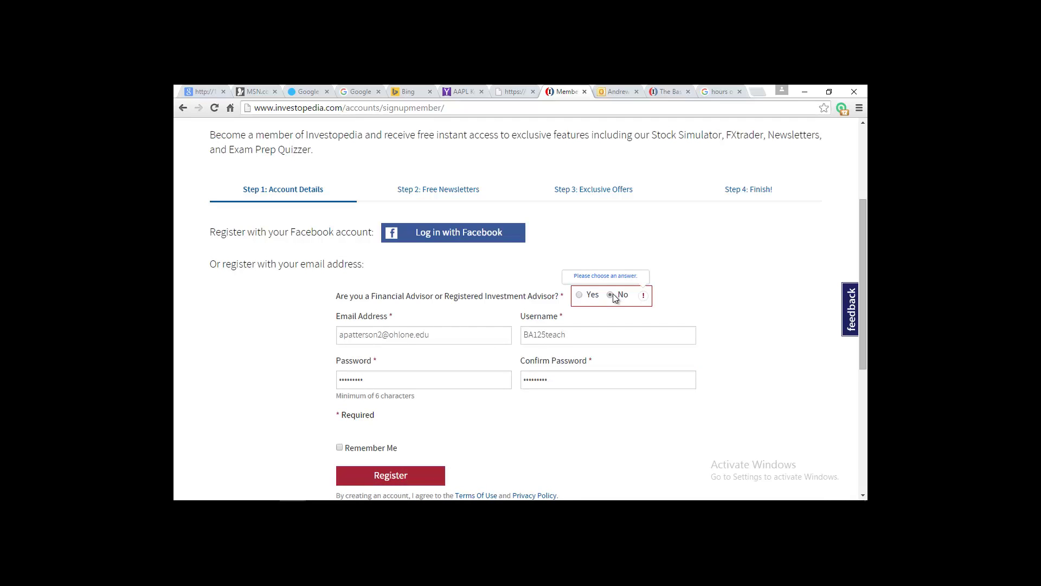
{"action": "left_click", "coordinate": [393, 476]}
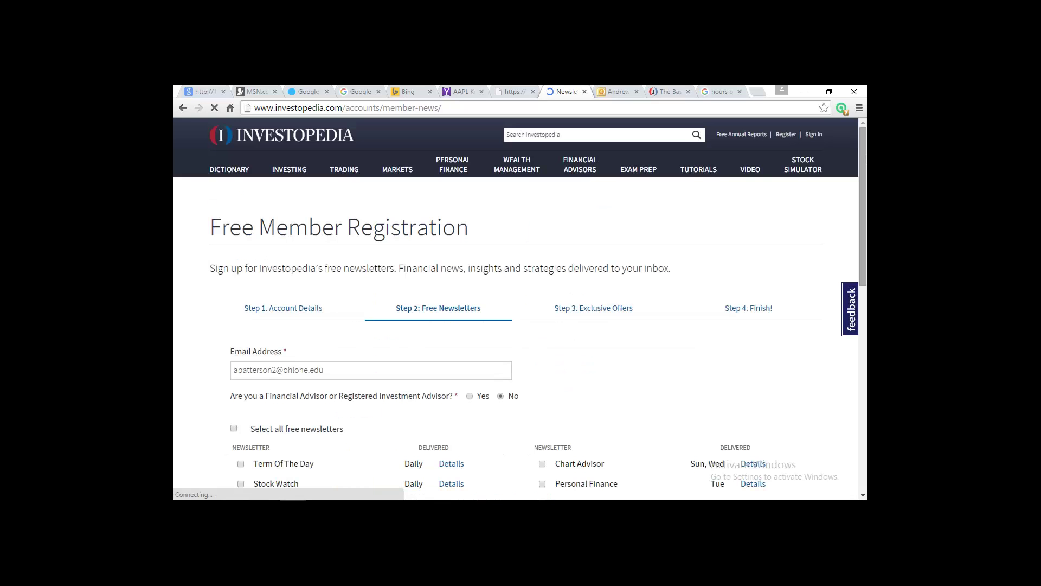
Decline Chrome's offer to save the password and continue past the newsletters step
{"action": "left_click_drag", "start_coordinate": [865, 166], "coordinate": [865, 190]}
{"action": "scroll", "coordinate": [862, 206], "scroll_direction": "down", "scroll_amount": 3}
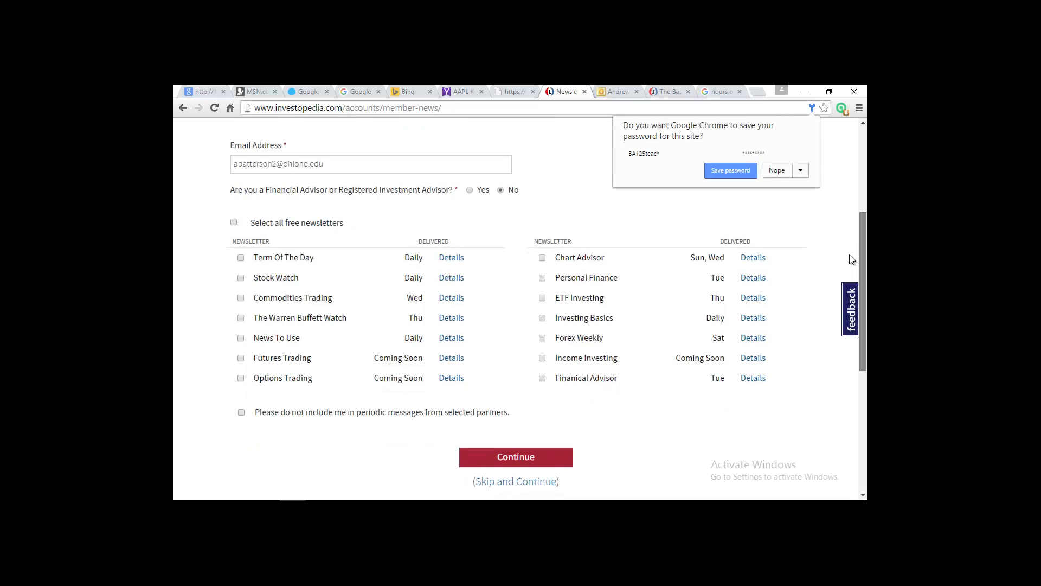
{"action": "left_click", "coordinate": [779, 170]}
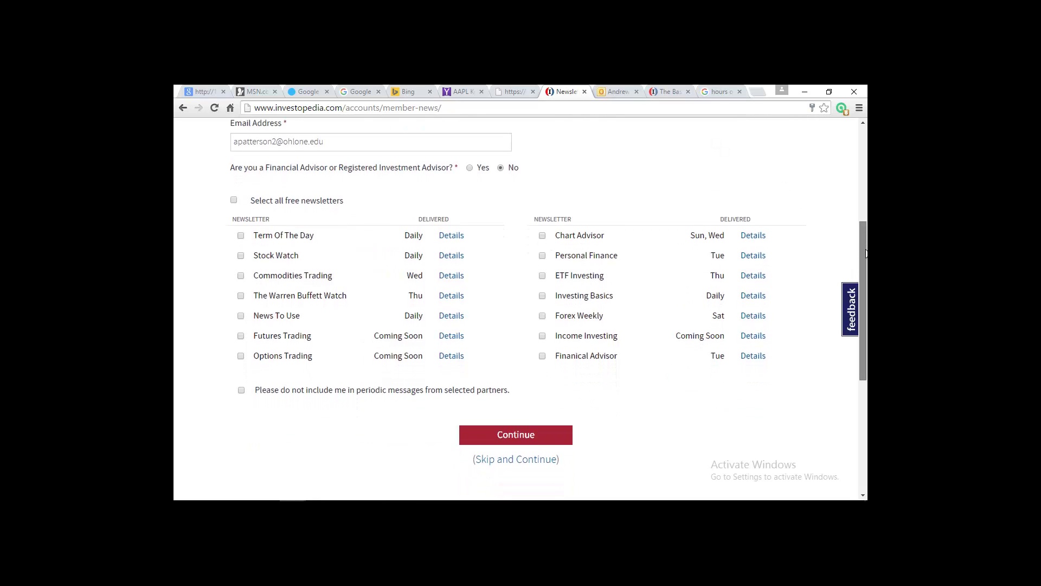
{"action": "scroll", "coordinate": [866, 238], "scroll_direction": "down", "scroll_amount": 1}
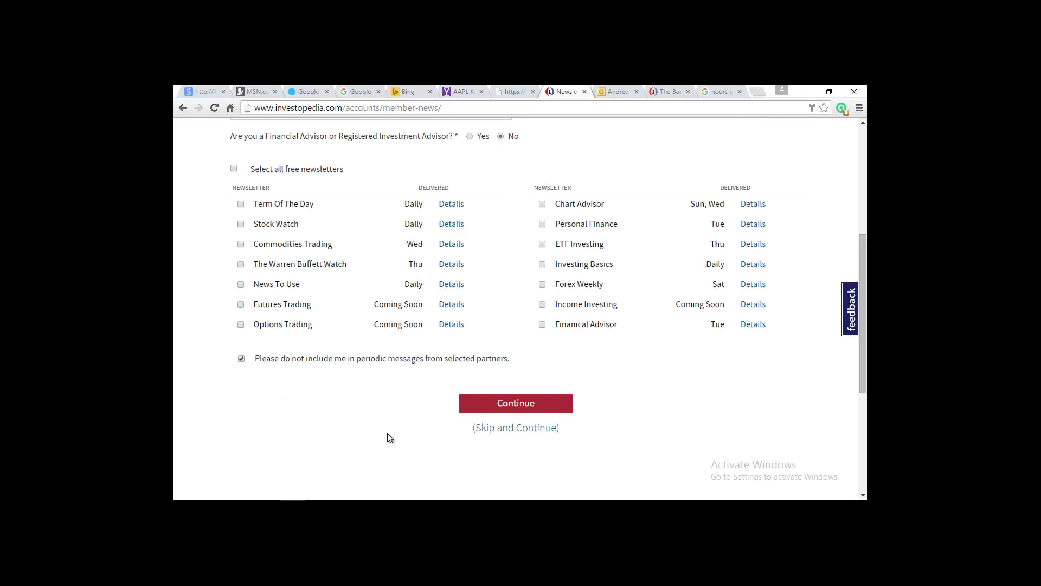
{"action": "left_click", "coordinate": [525, 404]}
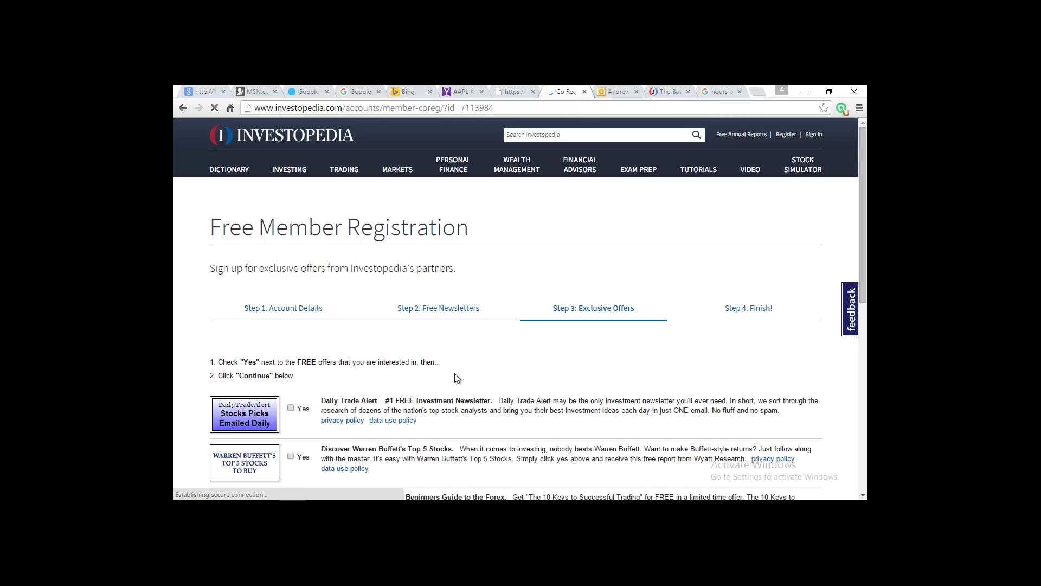
Scroll through the Exclusive Offers and continue with no offers selected
{"action": "scroll", "coordinate": [866, 238], "scroll_direction": "down", "scroll_amount": 2}
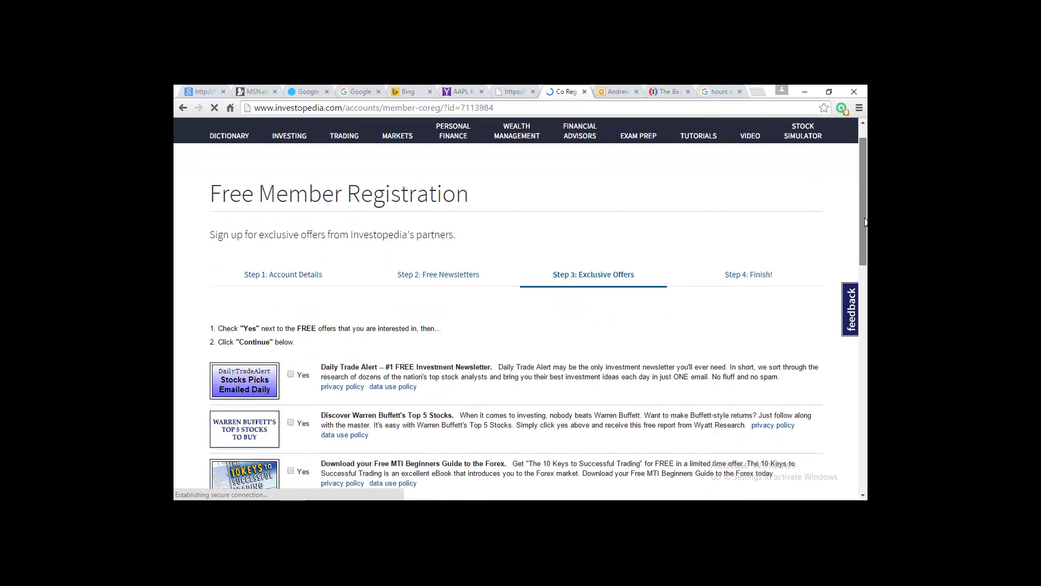
{"action": "scroll", "coordinate": [865, 244], "scroll_direction": "down", "scroll_amount": 2}
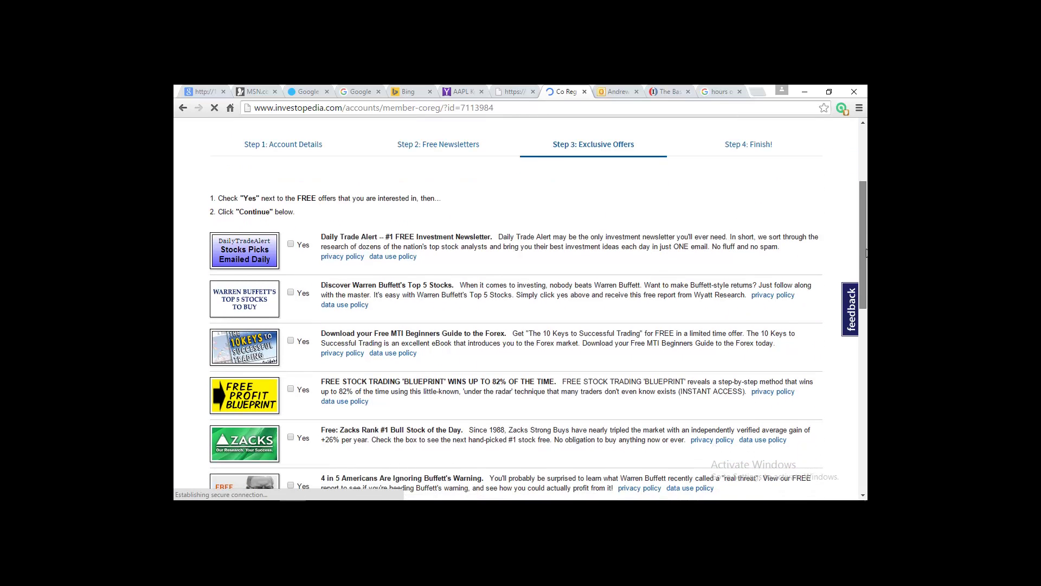
{"action": "left_click_drag", "start_coordinate": [866, 252], "coordinate": [866, 355]}
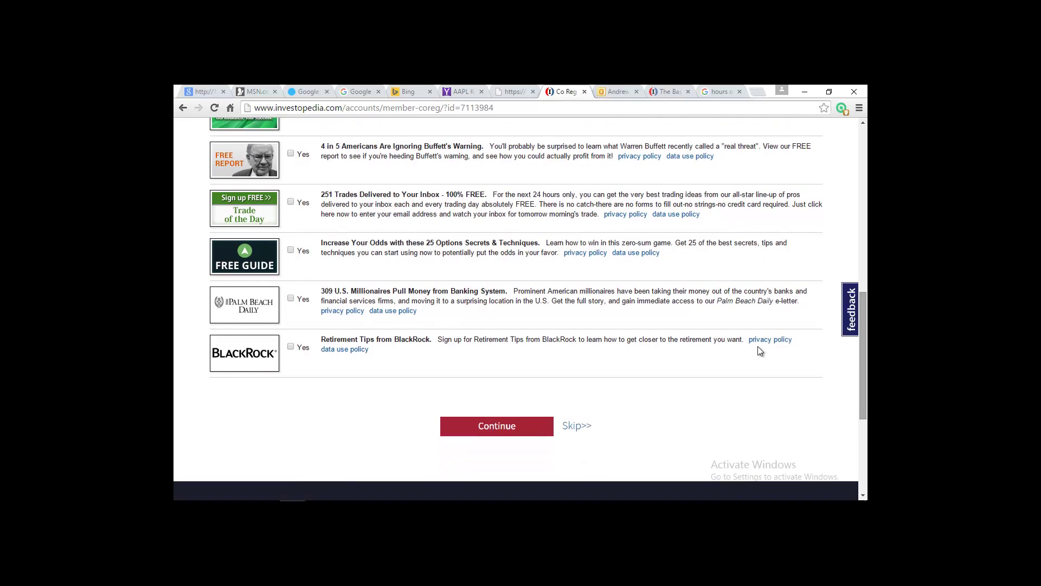
{"action": "left_click", "coordinate": [504, 429]}
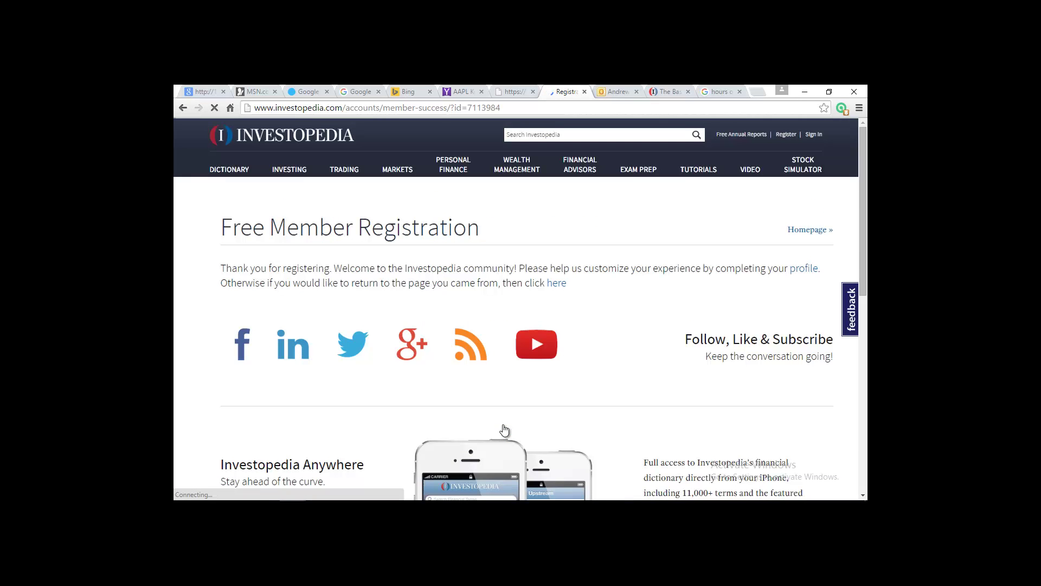
Look over the thank-you page, then switch to the 'Welcome | Investopedia' email tab
{"action": "scroll", "coordinate": [520, 309], "scroll_direction": "down", "scroll_amount": 2}
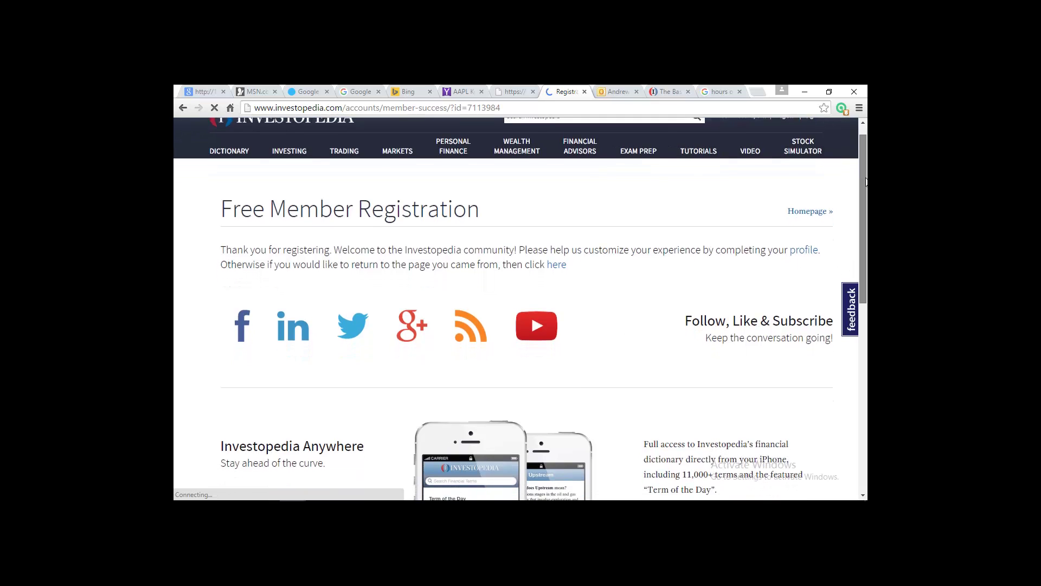
{"action": "scroll", "coordinate": [520, 309], "scroll_direction": "down", "scroll_amount": 4}
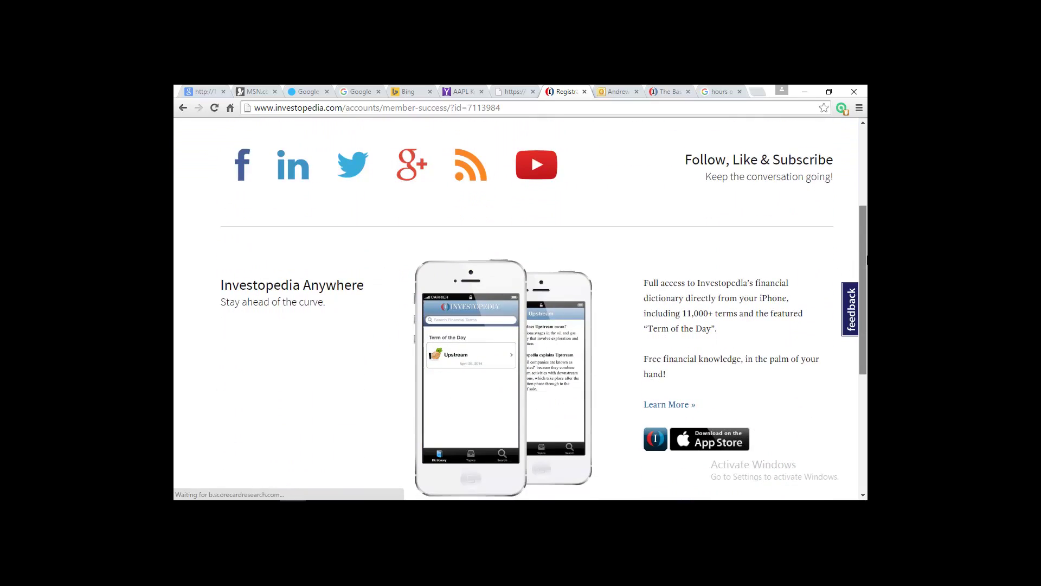
{"action": "scroll", "coordinate": [861, 263], "scroll_direction": "down", "scroll_amount": 2}
{"action": "scroll", "coordinate": [861, 263], "scroll_direction": "up", "scroll_amount": 6}
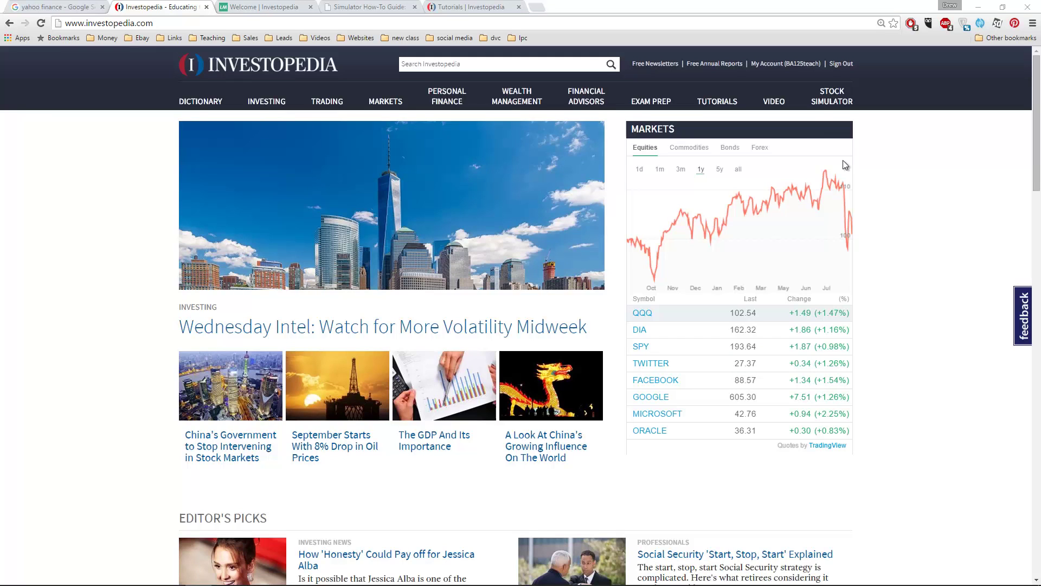
{"action": "left_click", "coordinate": [264, 7]}
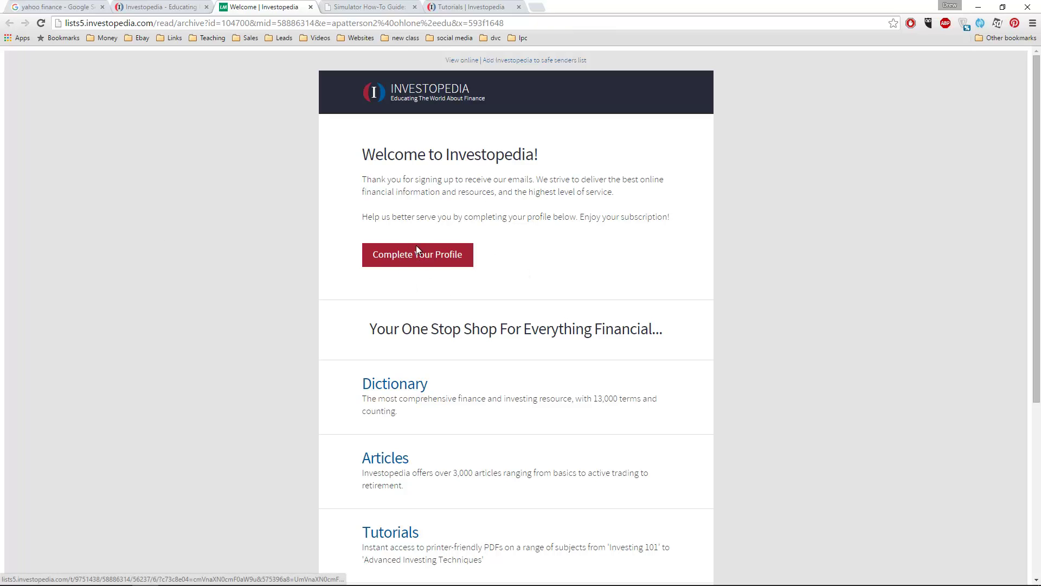
Look over the Manage Account profile page, then switch to the Simulator How-To Guide tab
{"action": "left_click", "coordinate": [409, 258]}
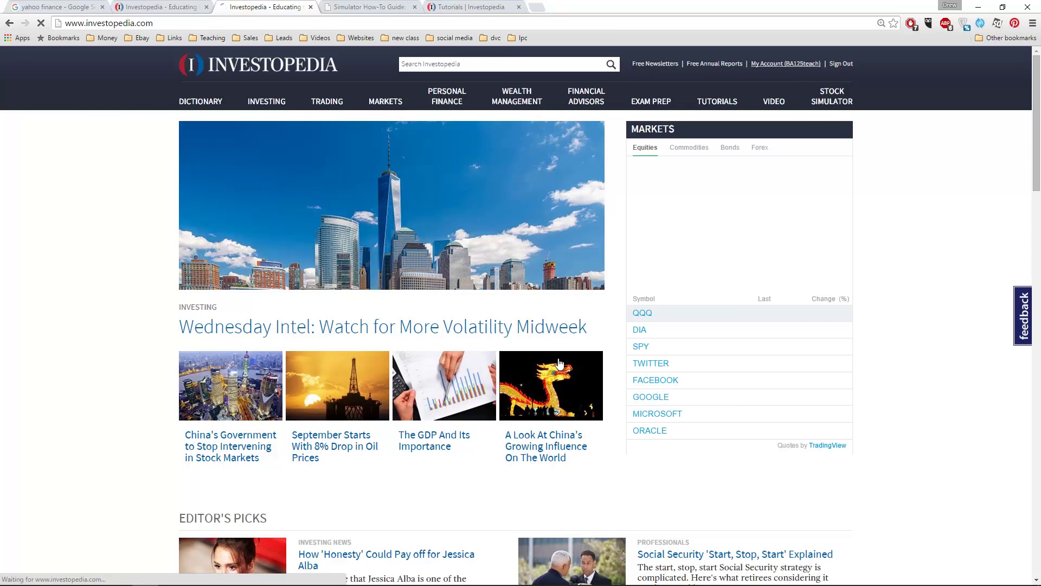
{"action": "left_click", "coordinate": [792, 64]}
{"action": "scroll", "coordinate": [331, 305], "scroll_direction": "down", "scroll_amount": 7}
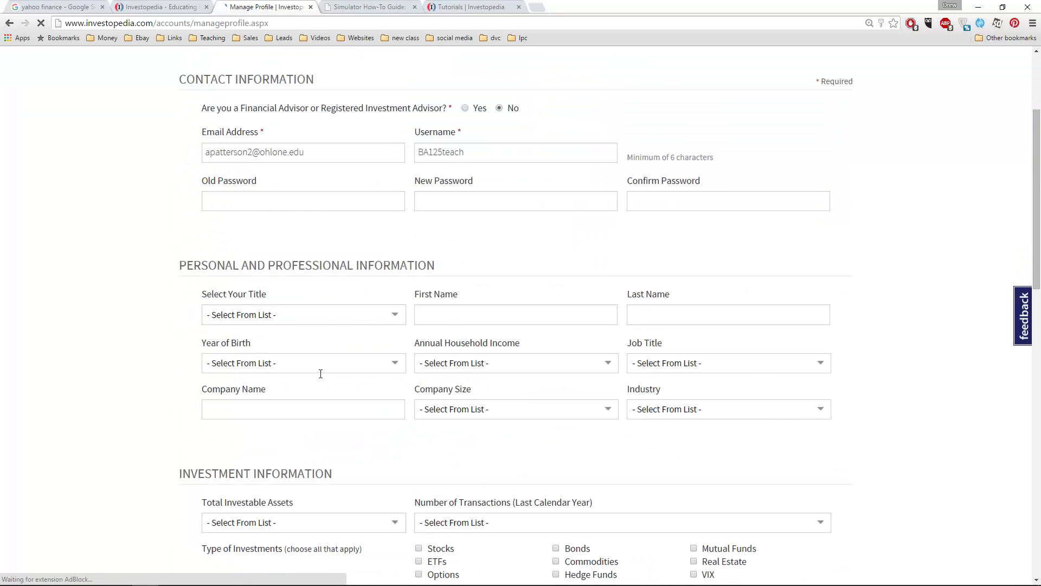
{"action": "scroll", "coordinate": [553, 412], "scroll_direction": "down", "scroll_amount": 2}
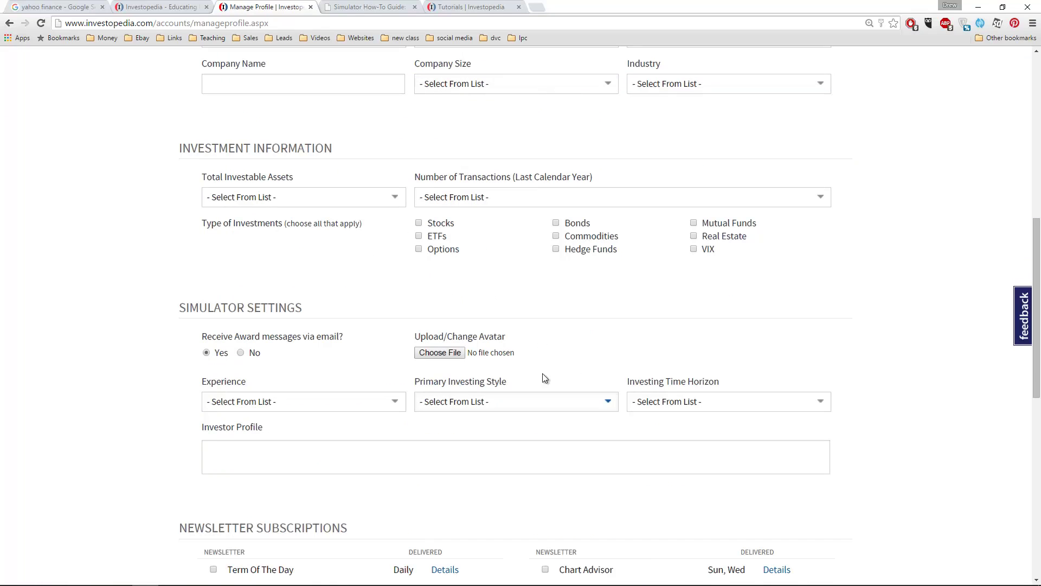
{"action": "left_click_drag", "start_coordinate": [422, 337], "coordinate": [426, 340]}
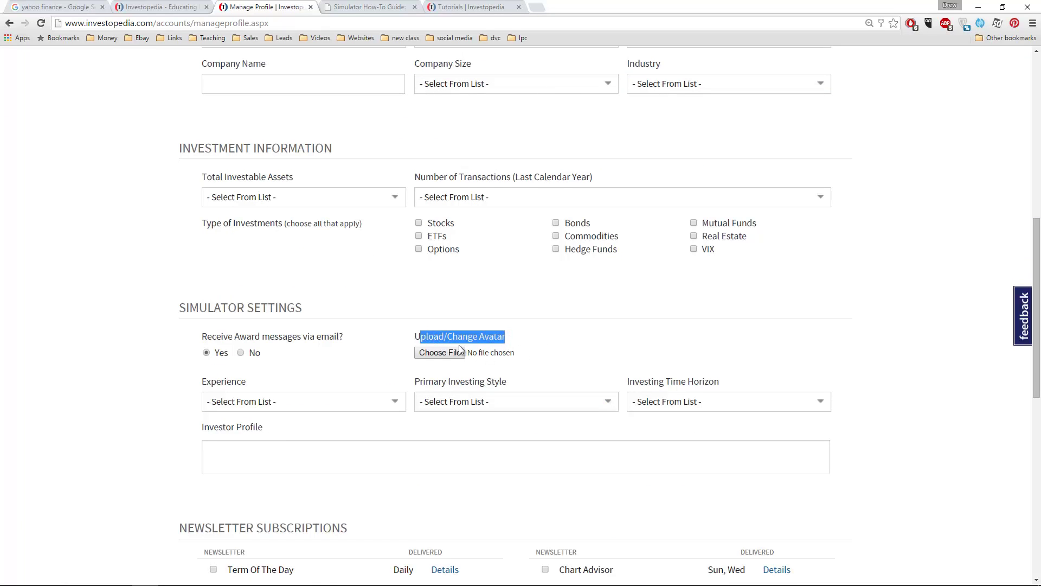
{"action": "scroll", "coordinate": [432, 314], "scroll_direction": "up", "scroll_amount": 3}
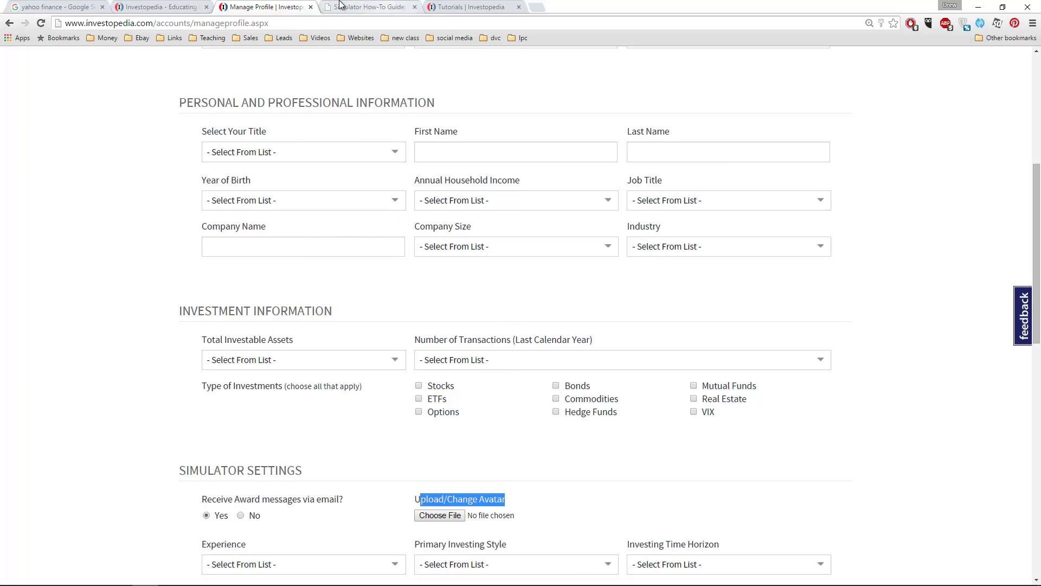
{"action": "scroll", "coordinate": [556, 231], "scroll_direction": "up", "scroll_amount": 3}
{"action": "scroll", "coordinate": [512, 321], "scroll_direction": "up", "scroll_amount": 2}
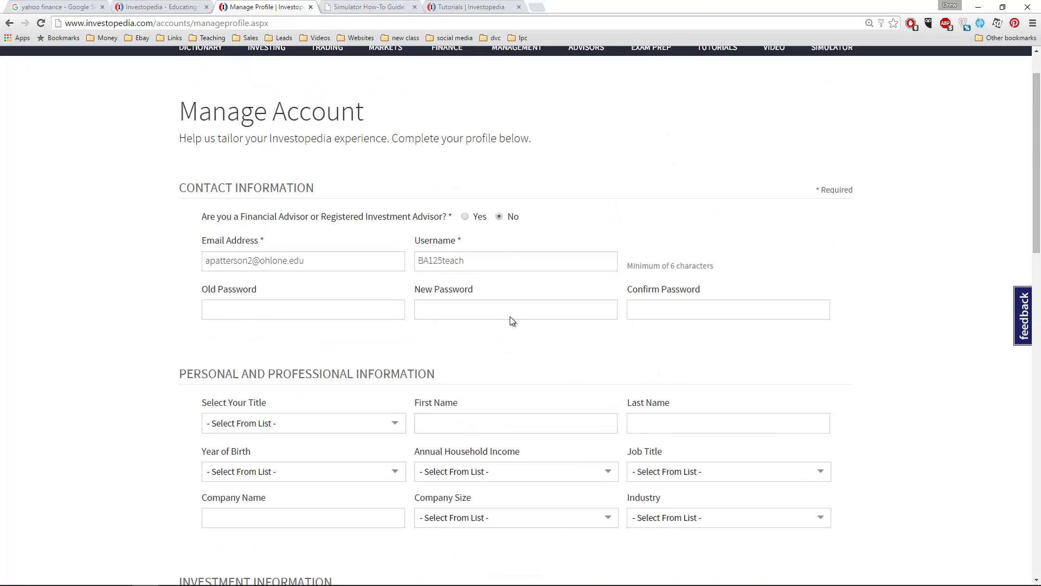
{"action": "left_click", "coordinate": [347, 7]}
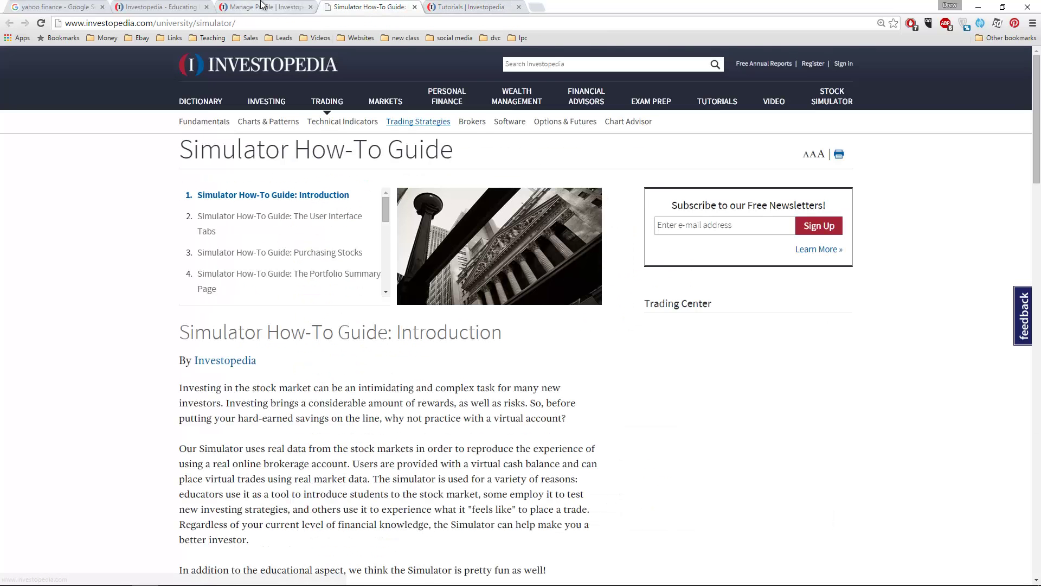
Return to the Investopedia home tab and open STOCK SIMULATOR from the top navigation
{"action": "left_click", "coordinate": [187, 5]}
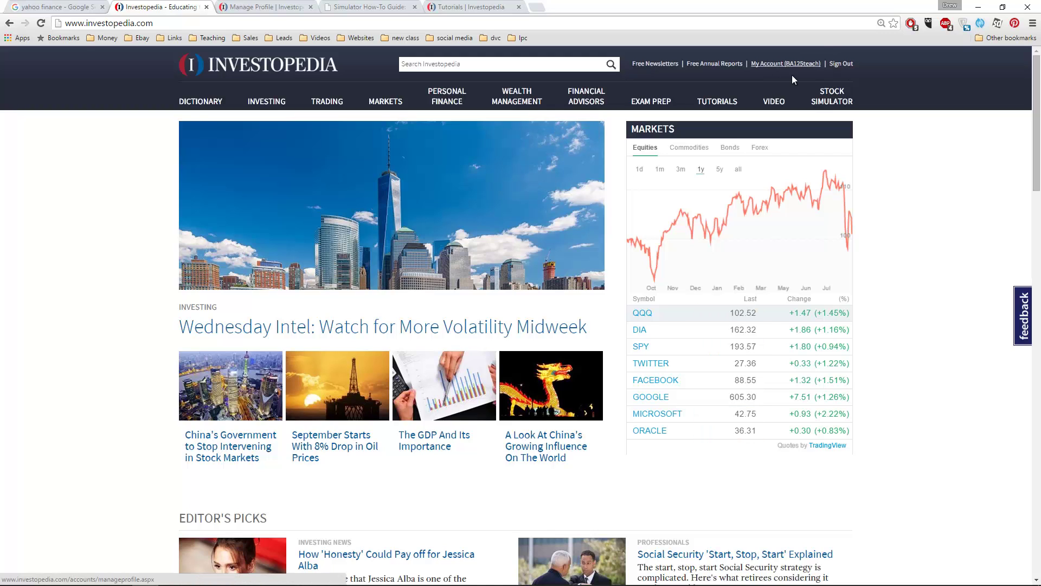
{"action": "left_click", "coordinate": [828, 101]}
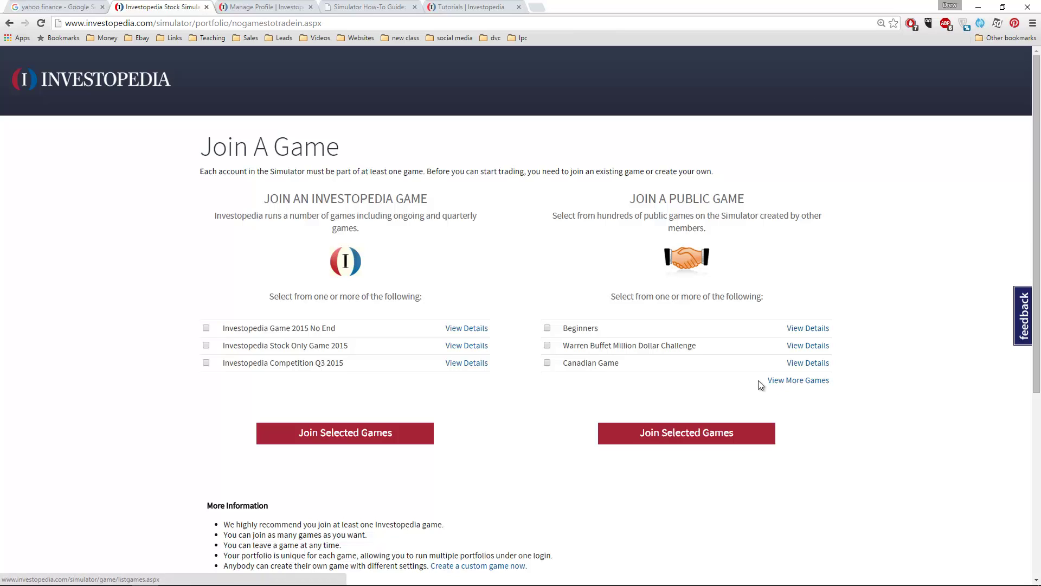
Open View More Games and search game names for ba125fall15
{"action": "left_click", "coordinate": [796, 381]}
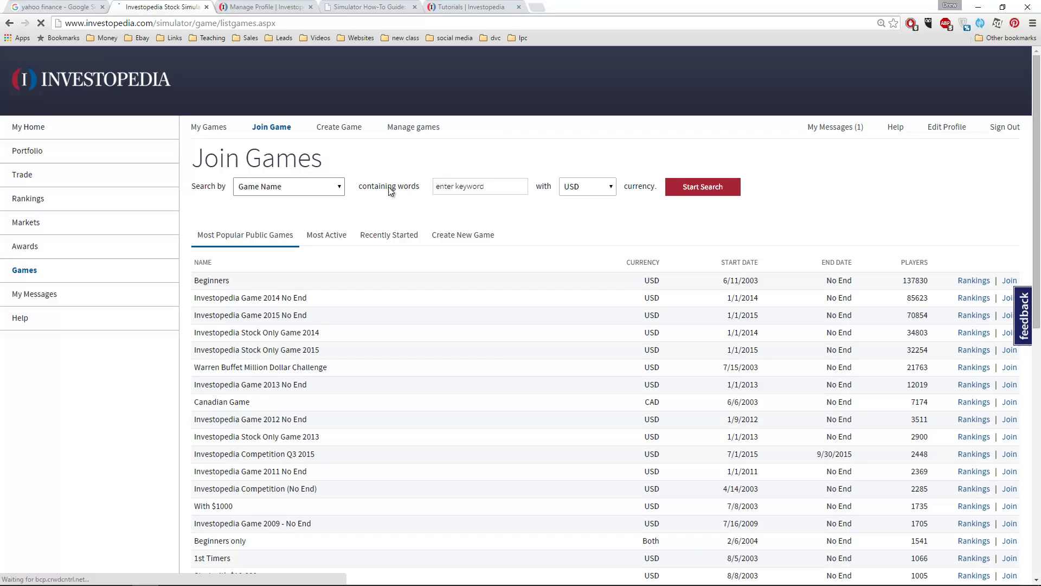
{"action": "left_click", "coordinate": [495, 185]}
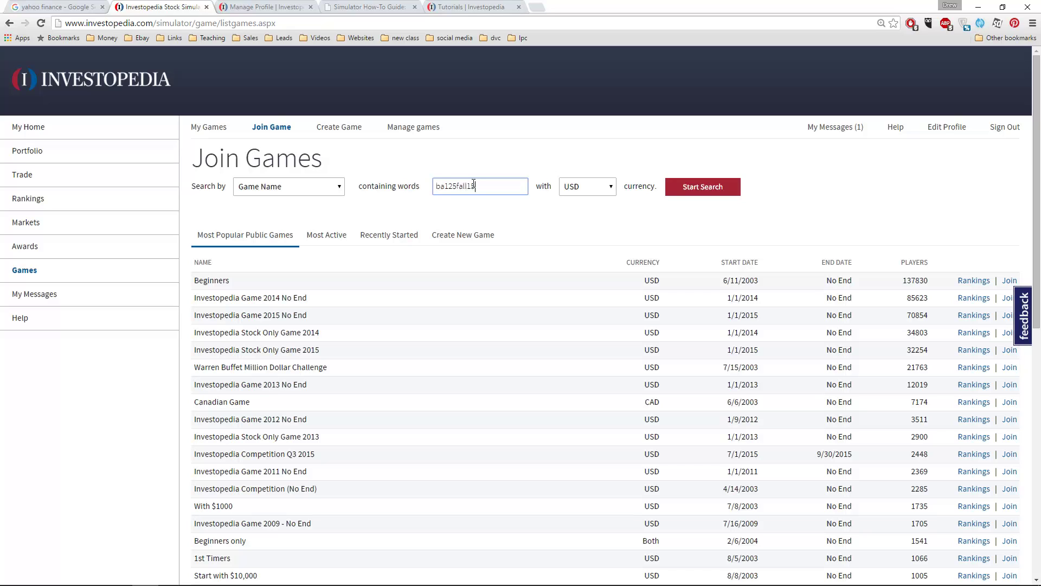
{"action": "left_click", "coordinate": [715, 194]}
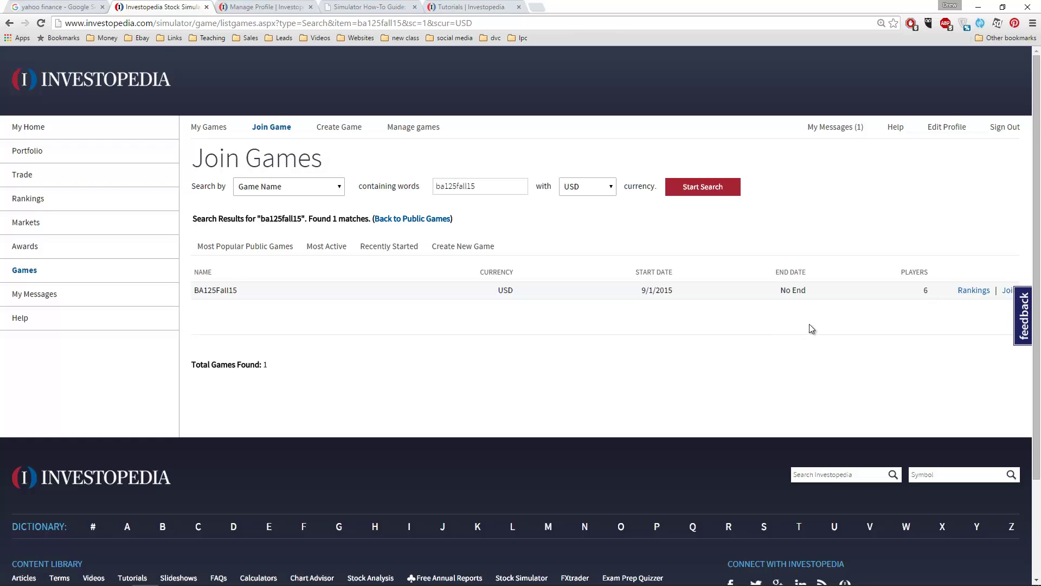
{"action": "scroll", "coordinate": [819, 332], "scroll_direction": "down", "scroll_amount": 1}
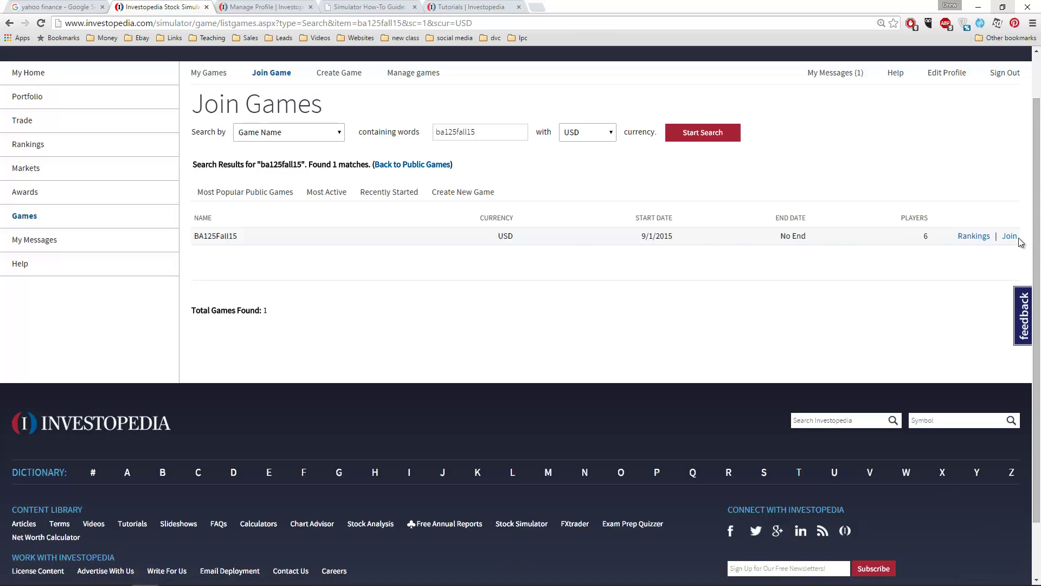
{"action": "left_click", "coordinate": [1010, 236]}
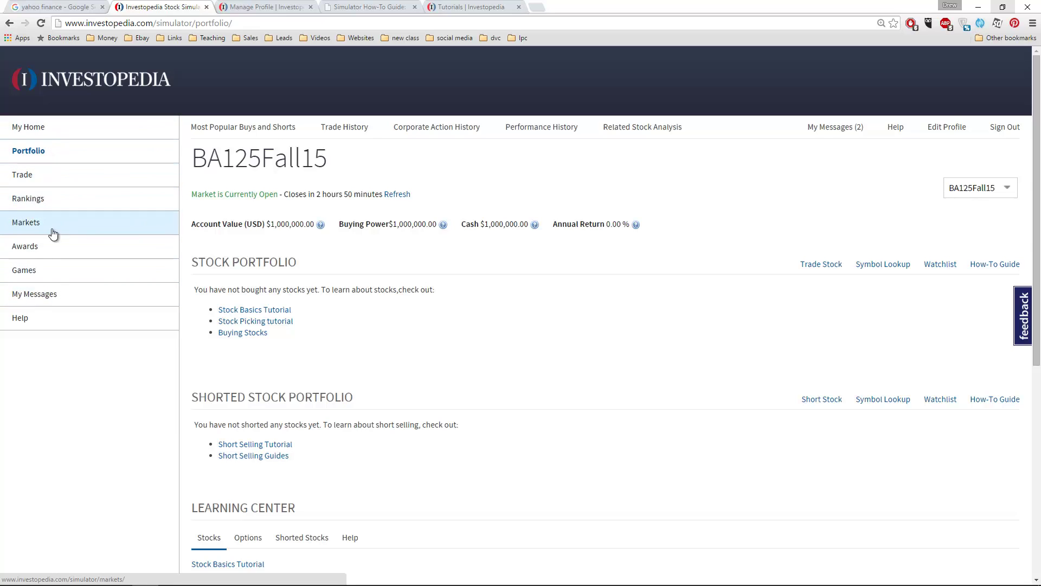
Review the BA125Fall15 rankings, then move through the How-To Guide tab to Tutorials
{"action": "left_click", "coordinate": [53, 200]}
{"action": "left_click_drag", "start_coordinate": [261, 302], "coordinate": [309, 297]}
{"action": "left_click", "coordinate": [309, 298]}
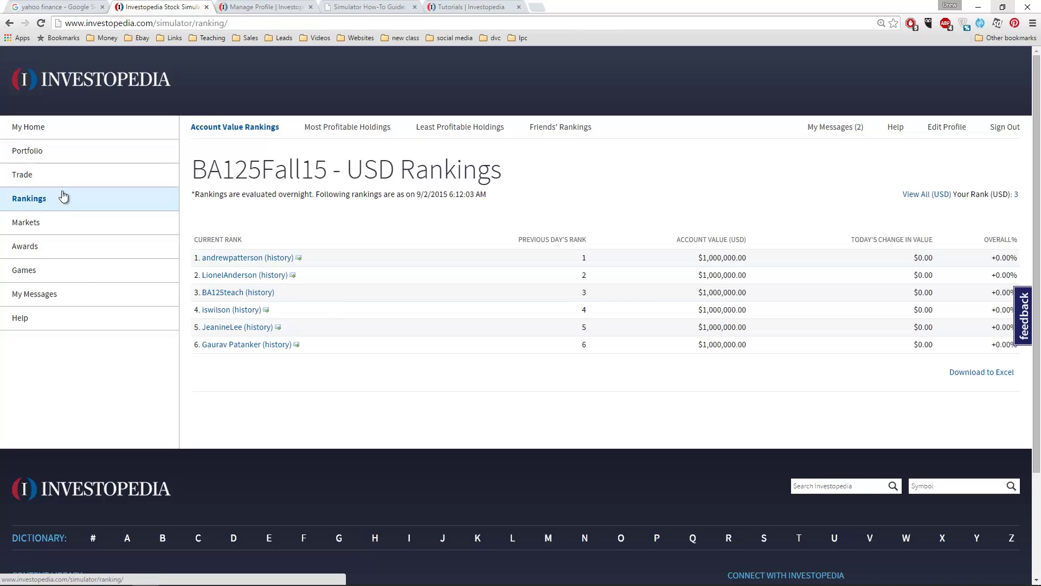
{"action": "left_click", "coordinate": [350, 6]}
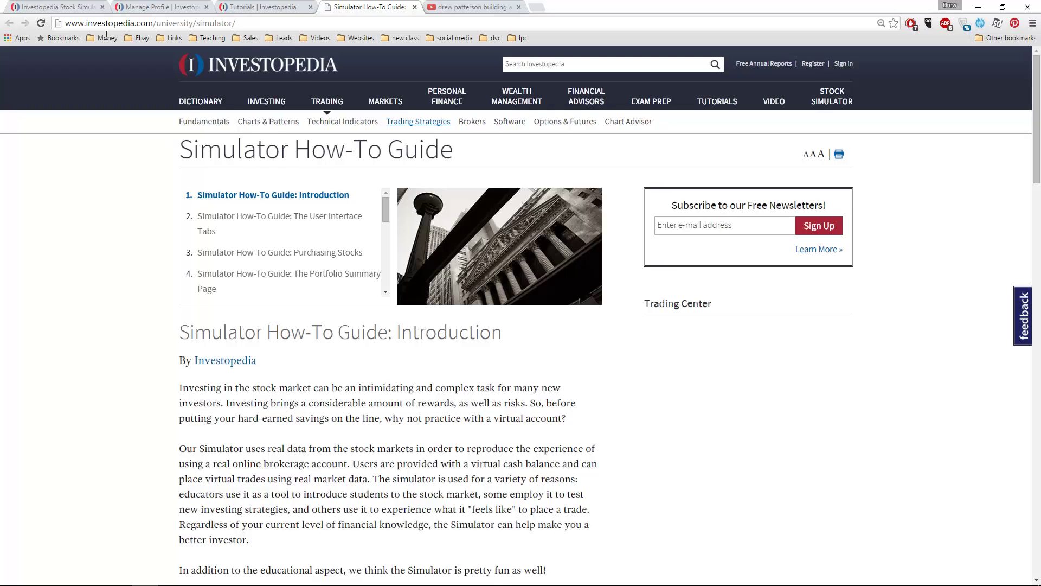
{"action": "left_click", "coordinate": [265, 7]}
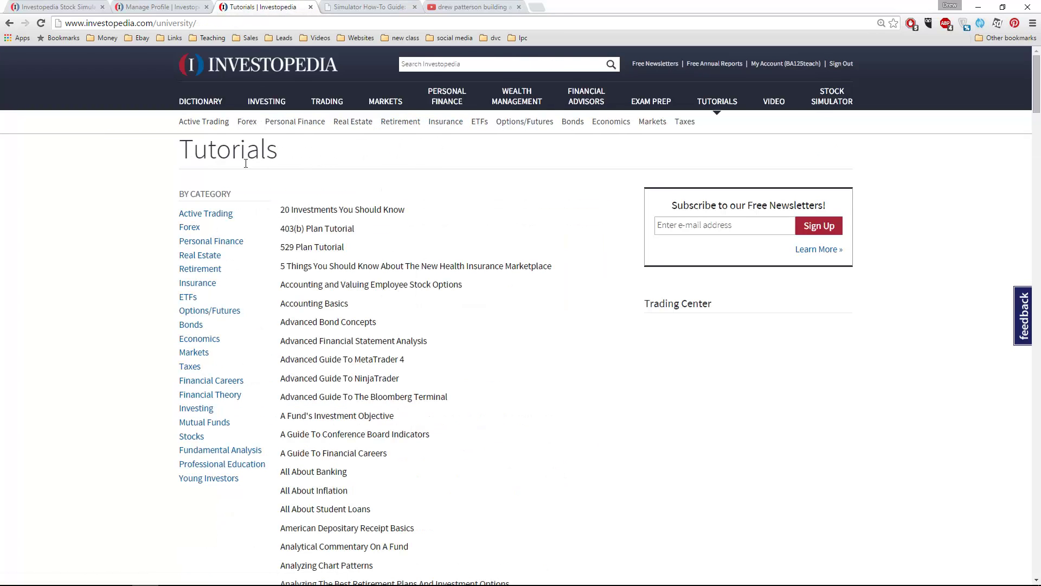
Find the Simulator How-To Guide entry by searching the Tutorials page for 'simulator'
{"action": "left_click_drag", "start_coordinate": [174, 160], "coordinate": [311, 159]}
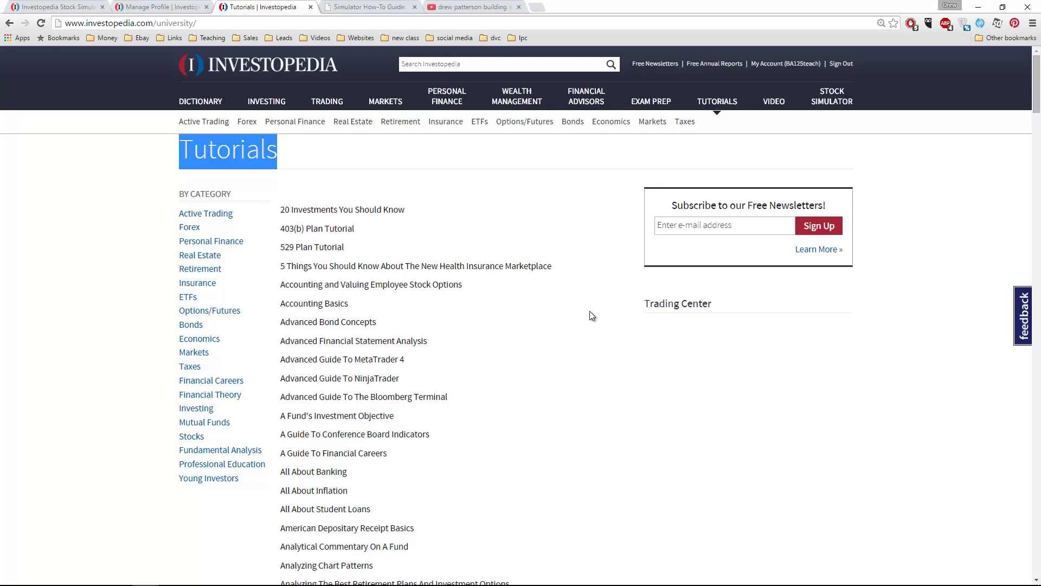
{"action": "key", "text": "ctrl+f"}
{"action": "type", "text": "simulator"}
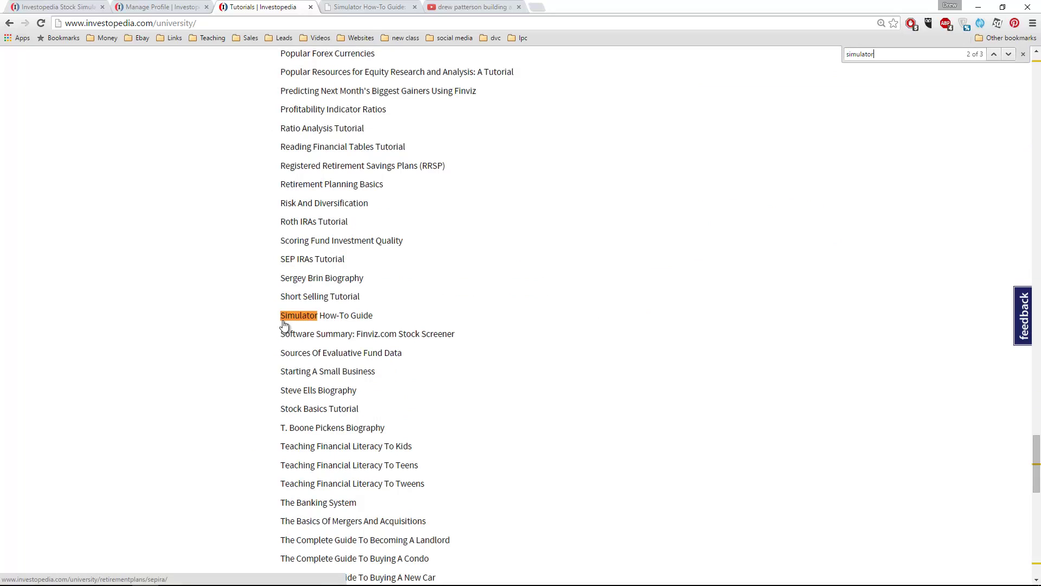
{"action": "key", "text": "Escape"}
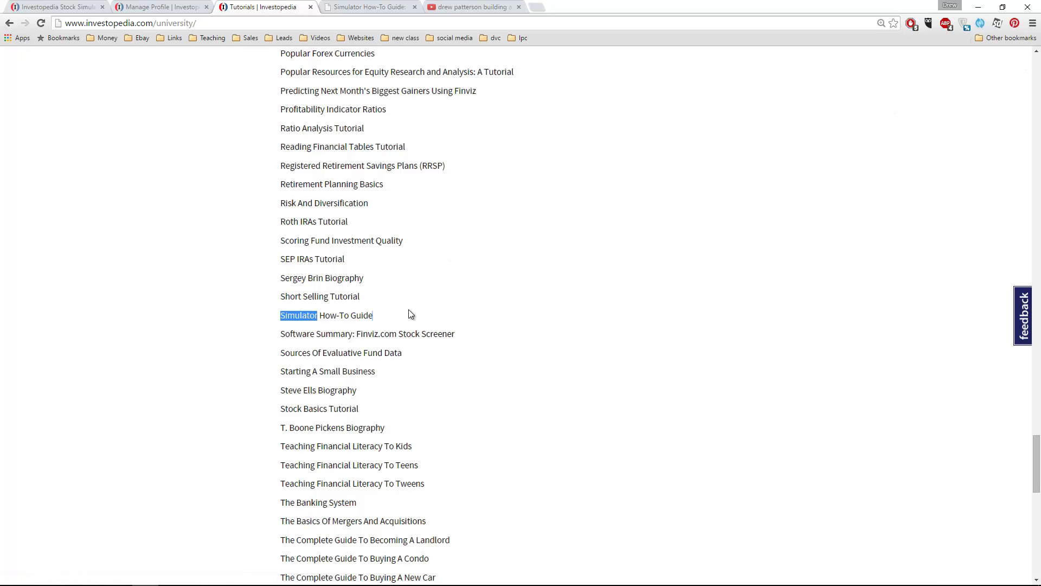
{"action": "left_click_drag", "start_coordinate": [409, 313], "coordinate": [263, 312]}
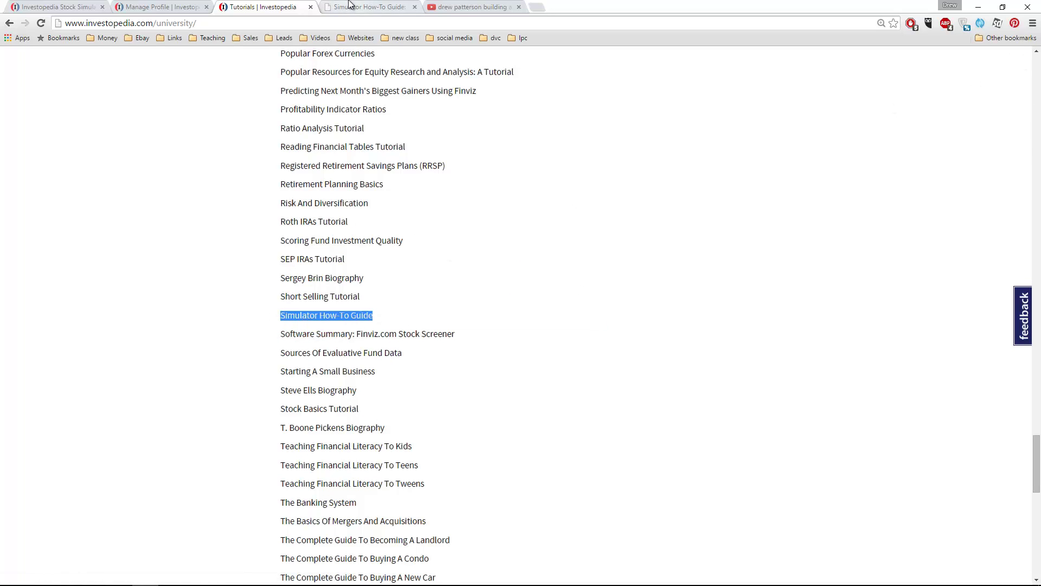
Return to the Simulator How-To Guide and scroll through its 16-chapter contents list
{"action": "left_click", "coordinate": [364, 7]}
{"action": "scroll", "coordinate": [380, 241], "scroll_direction": "down", "scroll_amount": 1}
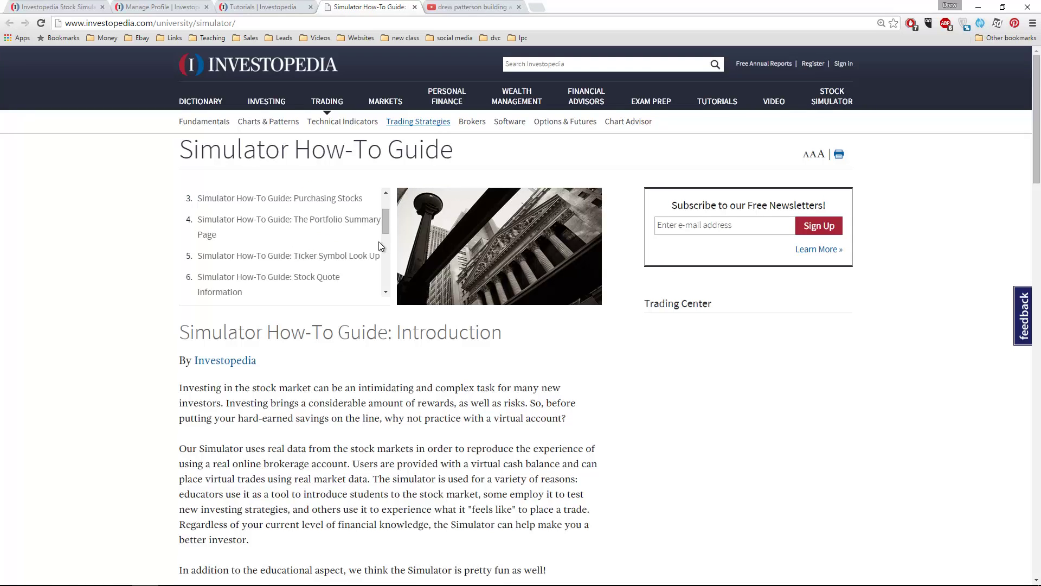
{"action": "scroll", "coordinate": [379, 242], "scroll_direction": "down", "scroll_amount": 1}
{"action": "scroll", "coordinate": [302, 285], "scroll_direction": "up", "scroll_amount": 2}
{"action": "scroll", "coordinate": [278, 267], "scroll_direction": "down", "scroll_amount": 2}
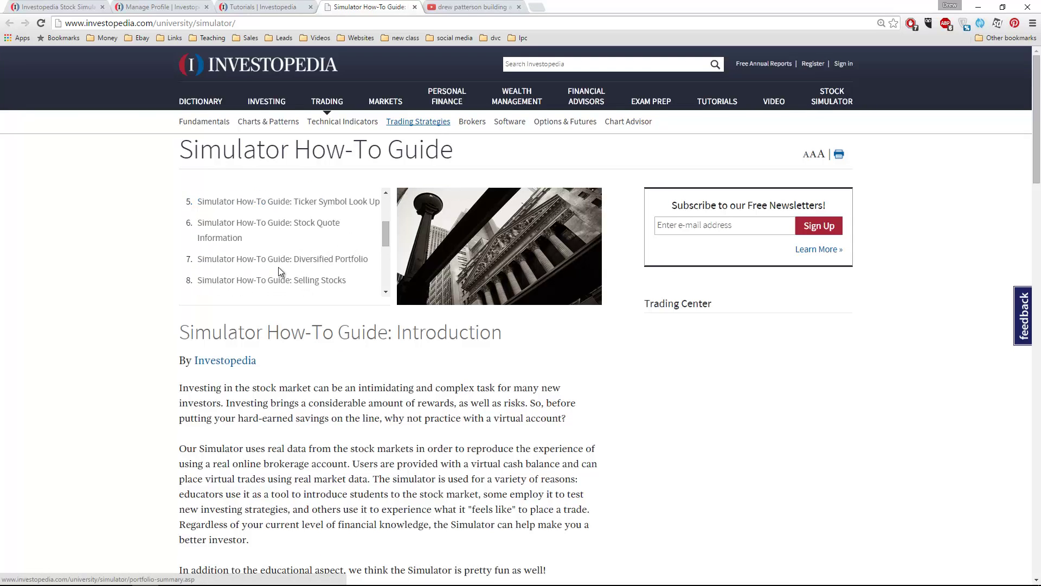
{"action": "scroll", "coordinate": [307, 246], "scroll_direction": "down", "scroll_amount": 1}
{"action": "scroll", "coordinate": [316, 261], "scroll_direction": "up", "scroll_amount": 1}
{"action": "scroll", "coordinate": [321, 270], "scroll_direction": "up", "scroll_amount": 2}
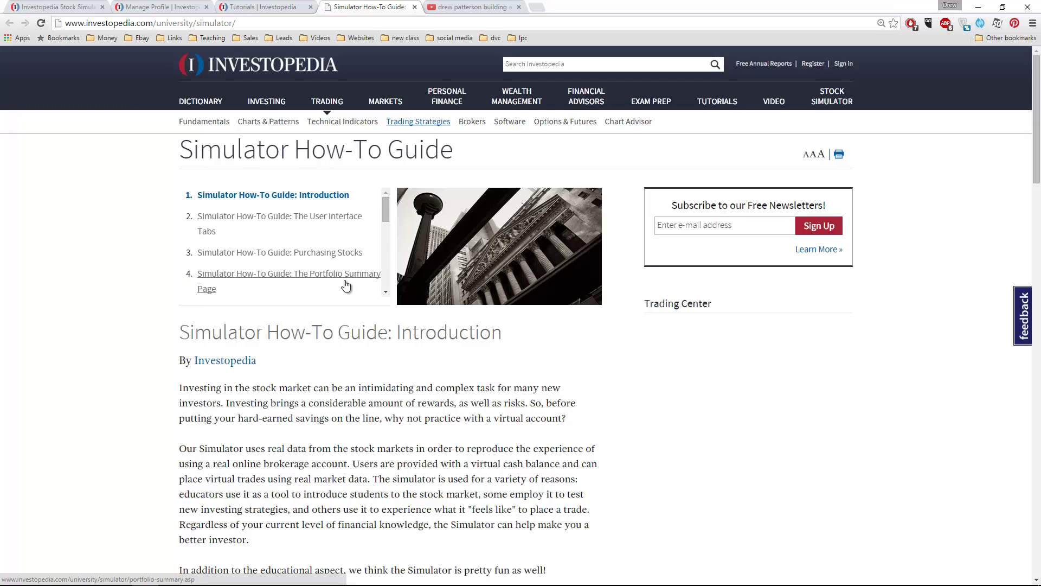
{"action": "scroll", "coordinate": [324, 274], "scroll_direction": "down", "scroll_amount": 3}
{"action": "scroll", "coordinate": [327, 276], "scroll_direction": "down", "scroll_amount": 1}
{"action": "scroll", "coordinate": [327, 274], "scroll_direction": "down", "scroll_amount": 2}
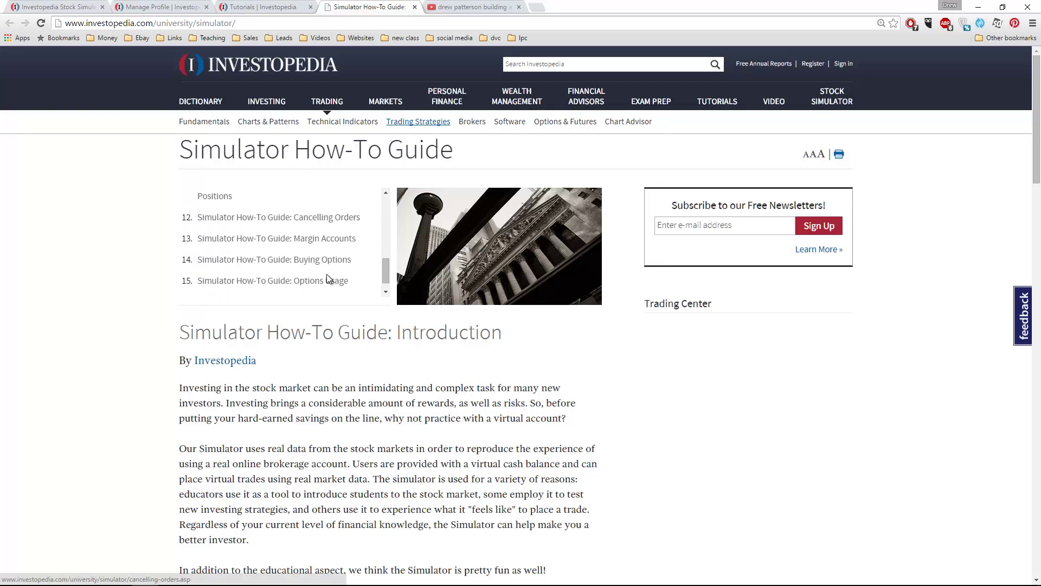
{"action": "scroll", "coordinate": [320, 255], "scroll_direction": "down", "scroll_amount": 2}
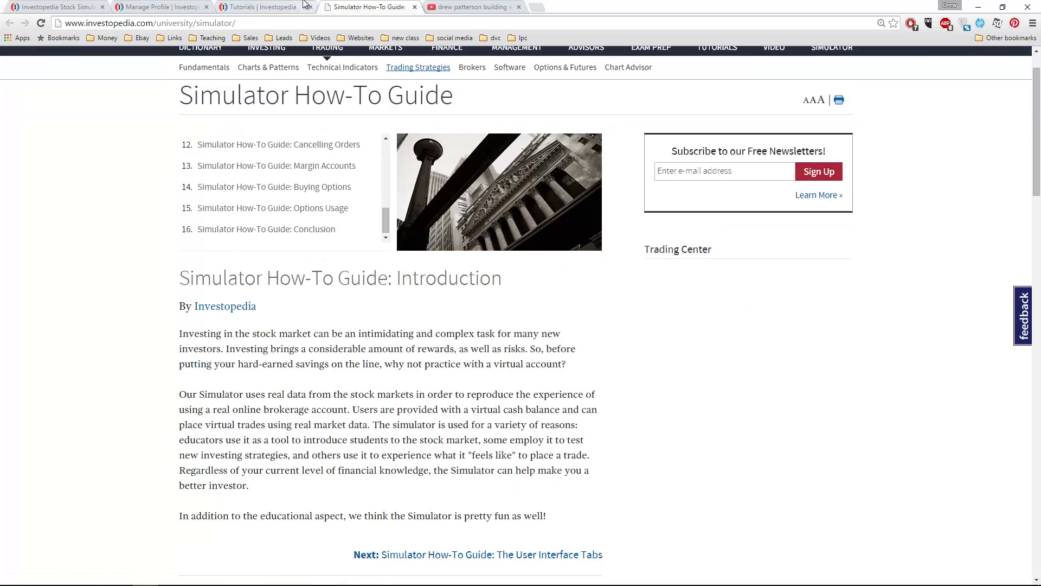
Return to the Tutorials list and highlight the four retirement planning guides
{"action": "left_click", "coordinate": [271, 6]}
{"action": "scroll", "coordinate": [365, 337], "scroll_direction": "up", "scroll_amount": 2}
{"action": "scroll", "coordinate": [564, 328], "scroll_direction": "up", "scroll_amount": 15}
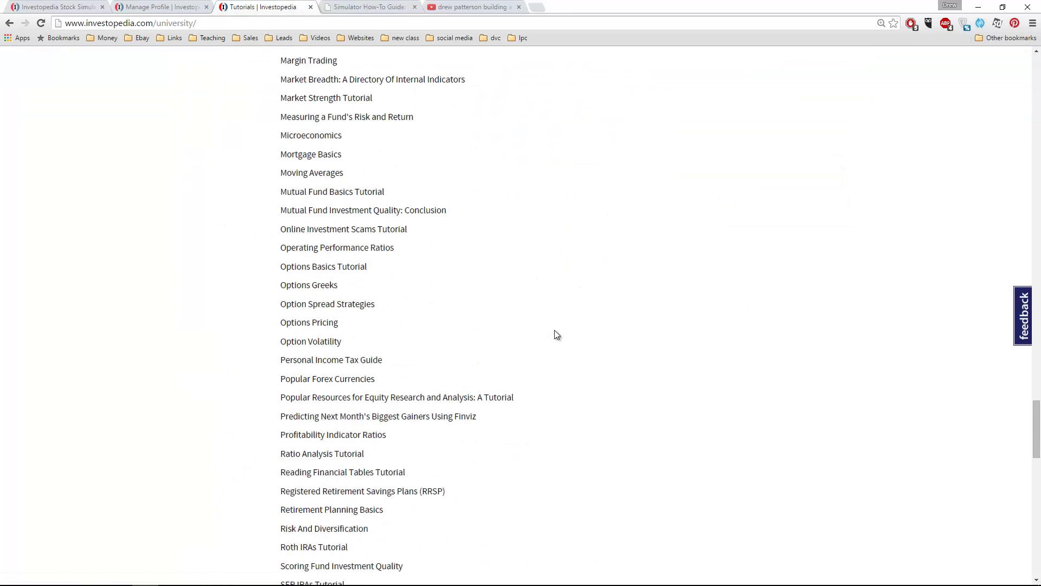
{"action": "scroll", "coordinate": [551, 355], "scroll_direction": "up", "scroll_amount": 3}
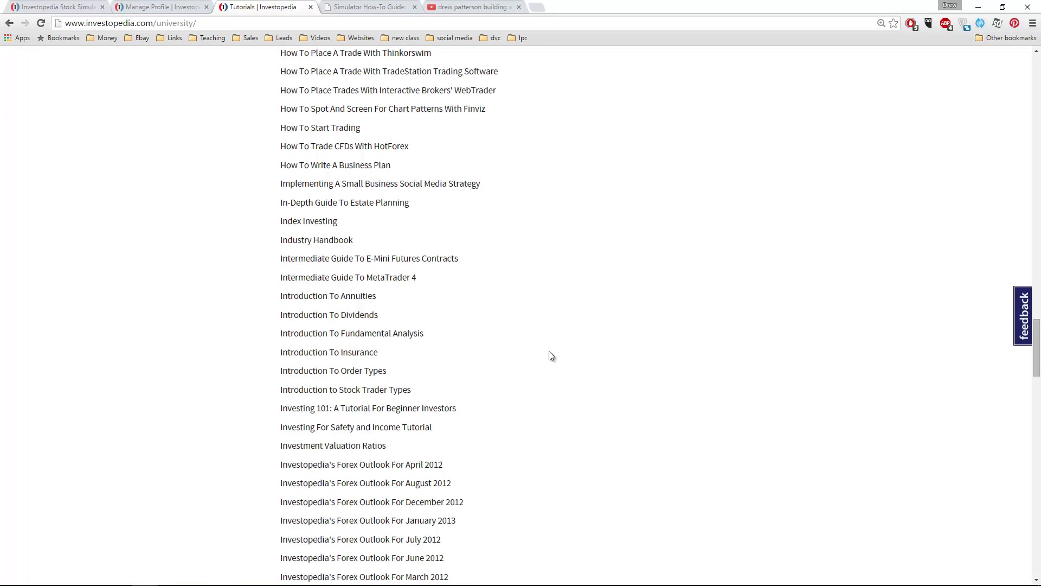
{"action": "scroll", "coordinate": [551, 355], "scroll_direction": "down", "scroll_amount": 20}
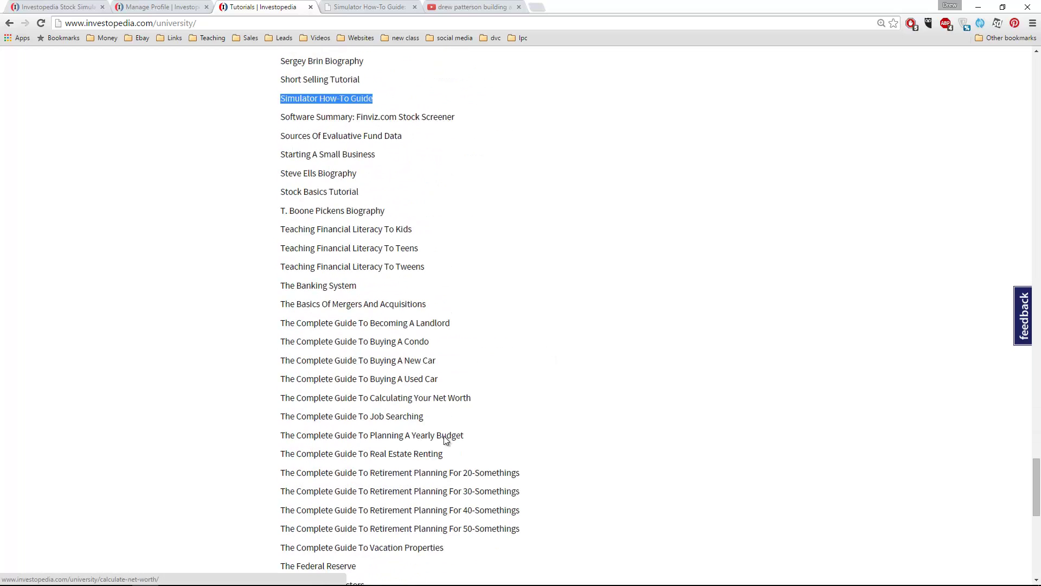
{"action": "scroll", "coordinate": [421, 449], "scroll_direction": "down", "scroll_amount": 2}
{"action": "scroll", "coordinate": [456, 472], "scroll_direction": "up", "scroll_amount": 1}
{"action": "left_click_drag", "start_coordinate": [521, 475], "coordinate": [260, 416]}
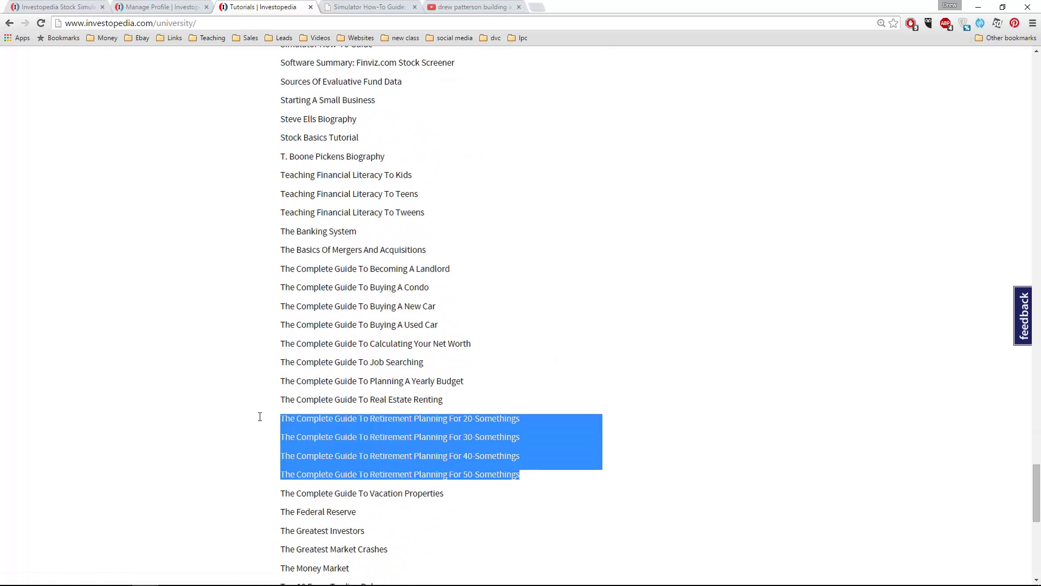
{"action": "scroll", "coordinate": [209, 495], "scroll_direction": "down", "scroll_amount": 2}
{"action": "scroll", "coordinate": [209, 495], "scroll_direction": "up", "scroll_amount": 2}
Highlight the Buying A New Car and Used Car guides, then go to the Simulator How-To Guide
{"action": "left_click_drag", "start_coordinate": [429, 287], "coordinate": [247, 287]}
{"action": "left_click_drag", "start_coordinate": [436, 306], "coordinate": [277, 307]}
{"action": "left_click_drag", "start_coordinate": [455, 332], "coordinate": [259, 325]}
{"action": "scroll", "coordinate": [393, 446], "scroll_direction": "up", "scroll_amount": 13}
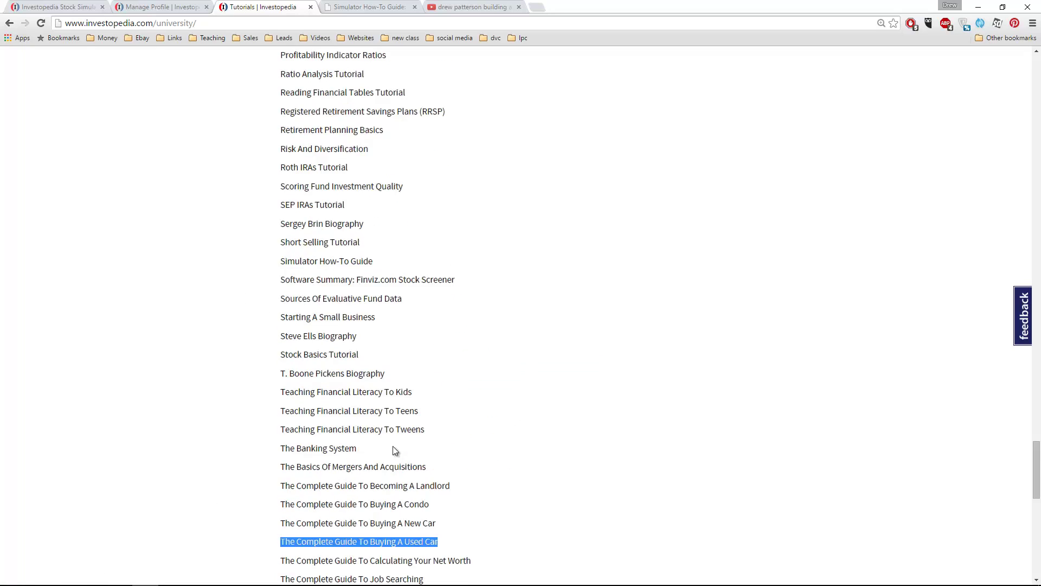
{"action": "scroll", "coordinate": [398, 444], "scroll_direction": "up", "scroll_amount": 20}
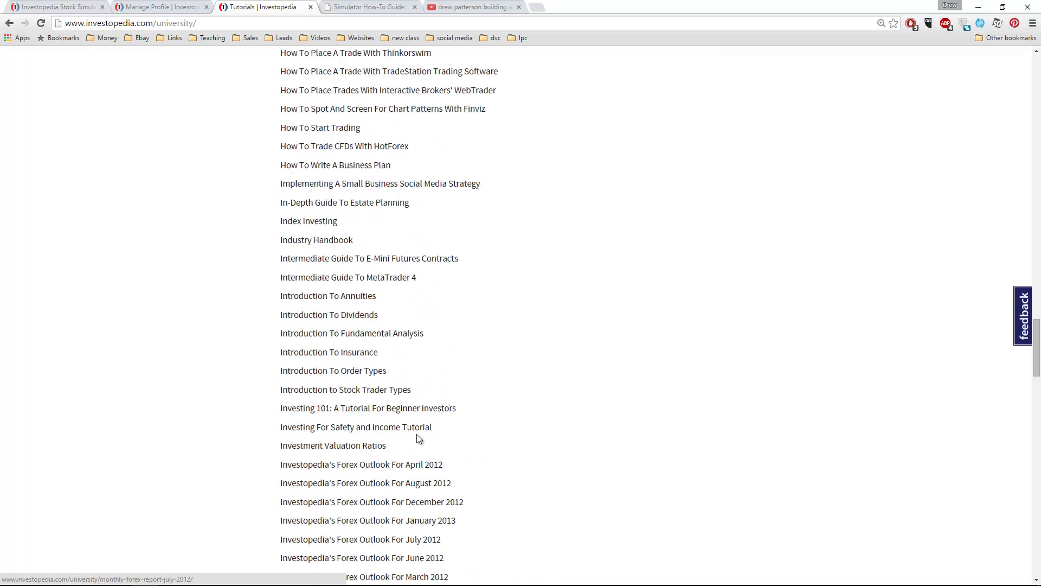
{"action": "scroll", "coordinate": [393, 467], "scroll_direction": "up", "scroll_amount": 5}
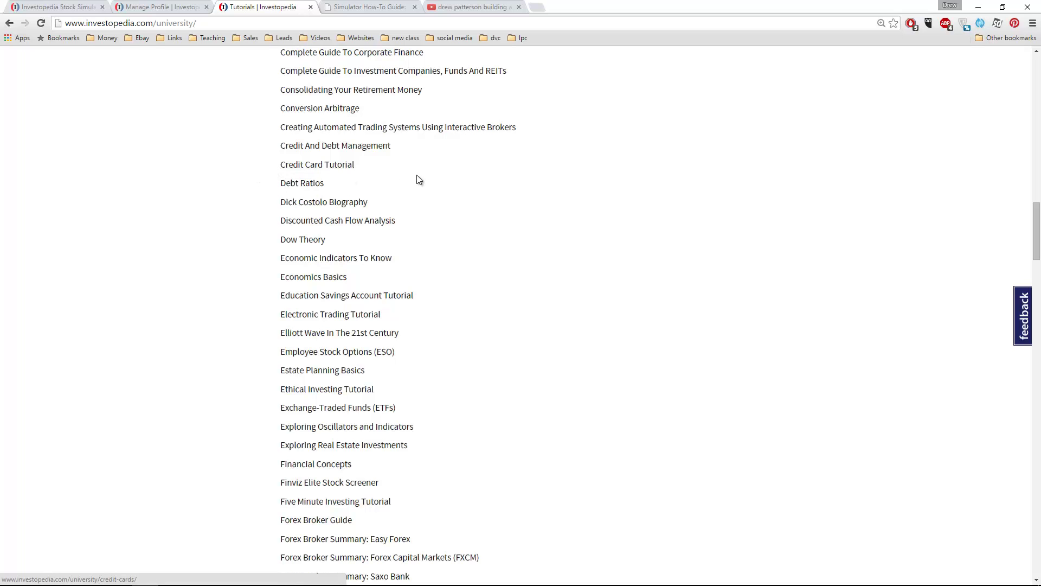
{"action": "scroll", "coordinate": [465, 152], "scroll_direction": "up", "scroll_amount": 20}
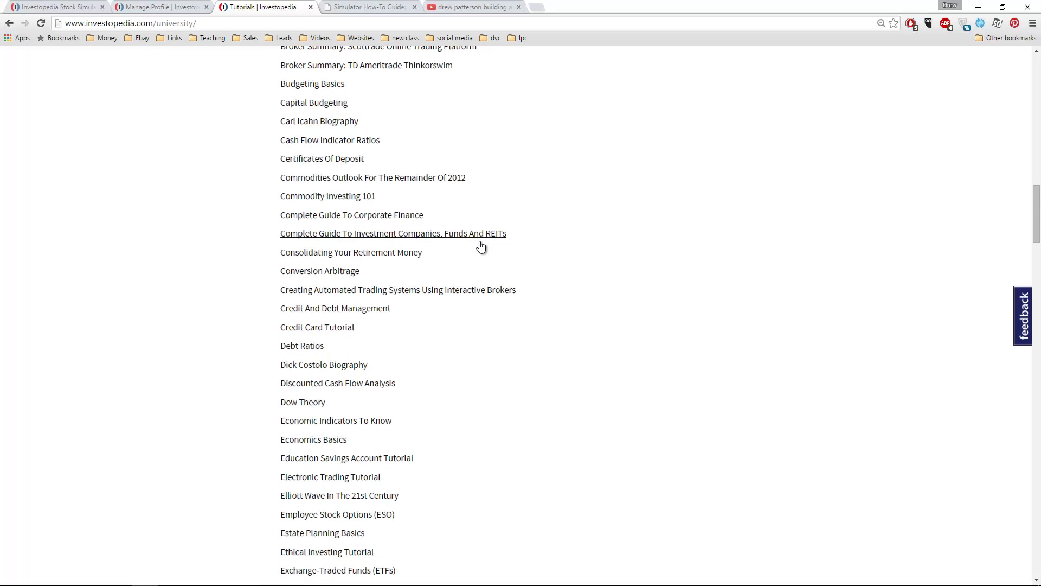
{"action": "scroll", "coordinate": [411, 336], "scroll_direction": "up", "scroll_amount": 4}
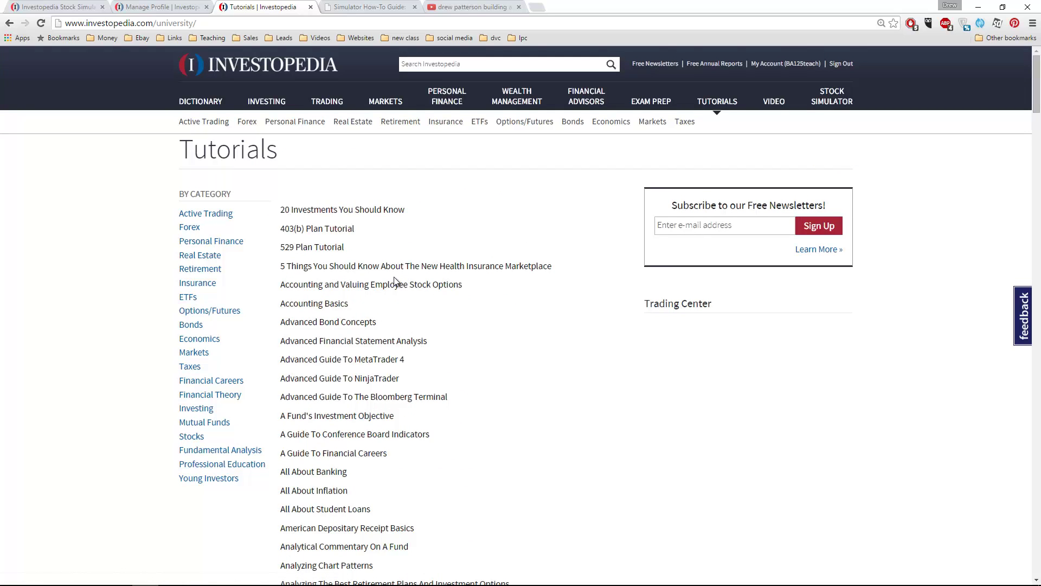
{"action": "left_click", "coordinate": [328, 6]}
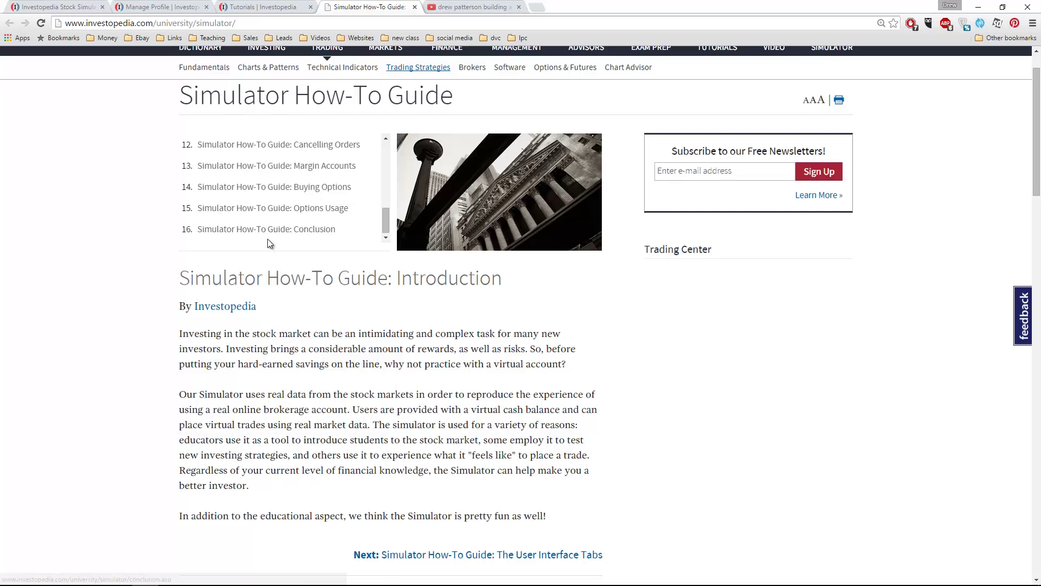
Open the first search result, 'Investopedia Simulator - Building a Portfolio' (12:41)
{"action": "left_click", "coordinate": [443, 7]}
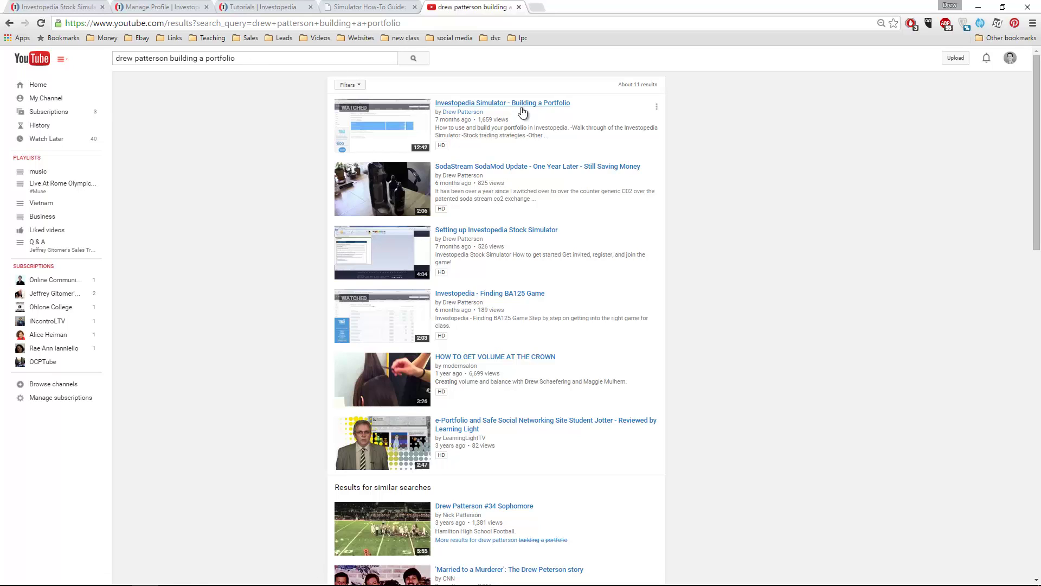
{"action": "left_click", "coordinate": [449, 113]}
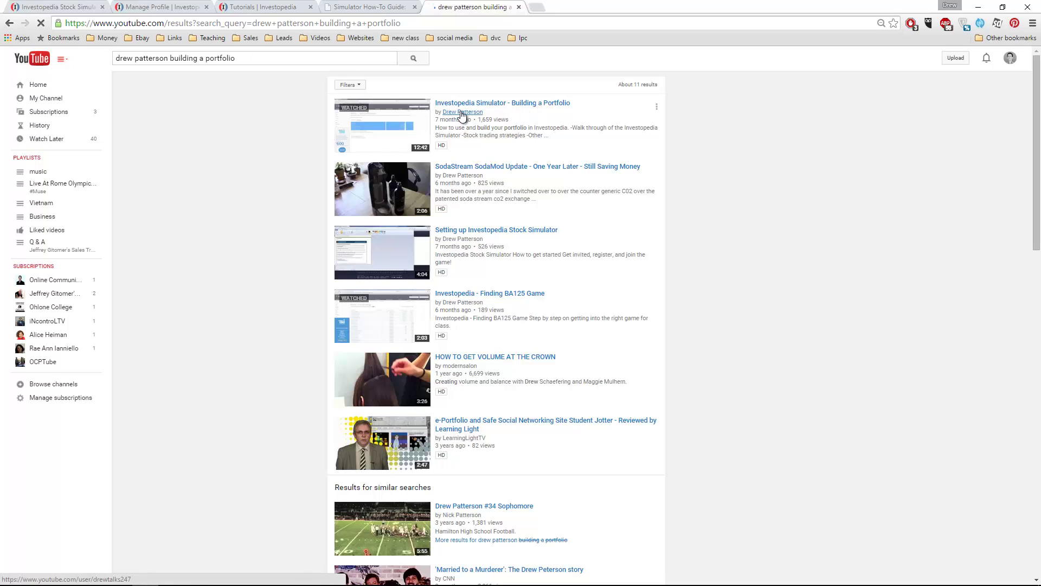
{"action": "left_click", "coordinate": [555, 106]}
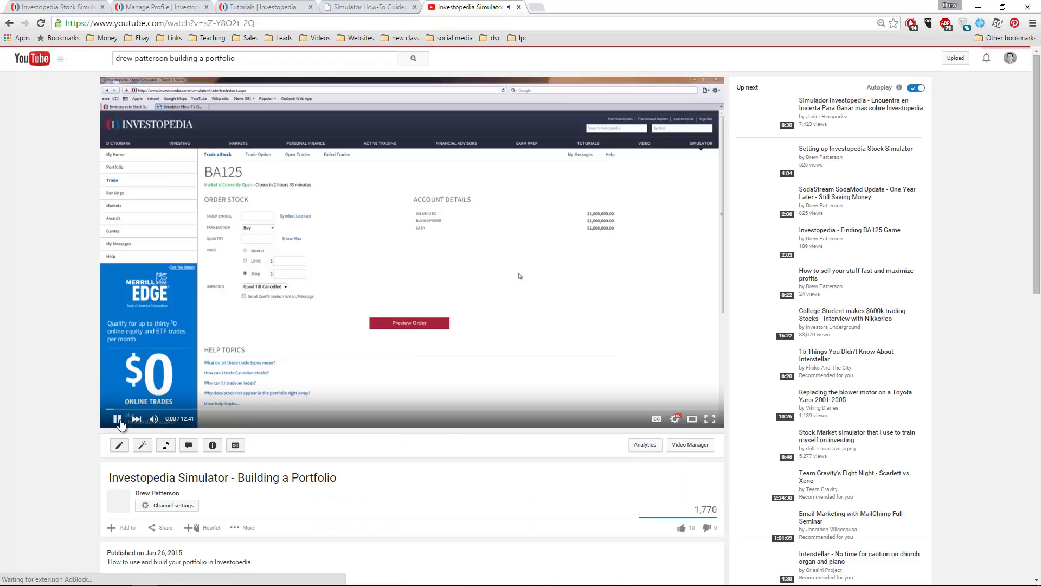
Pause the video and point out its publish date below the player
{"action": "left_click", "coordinate": [511, 372]}
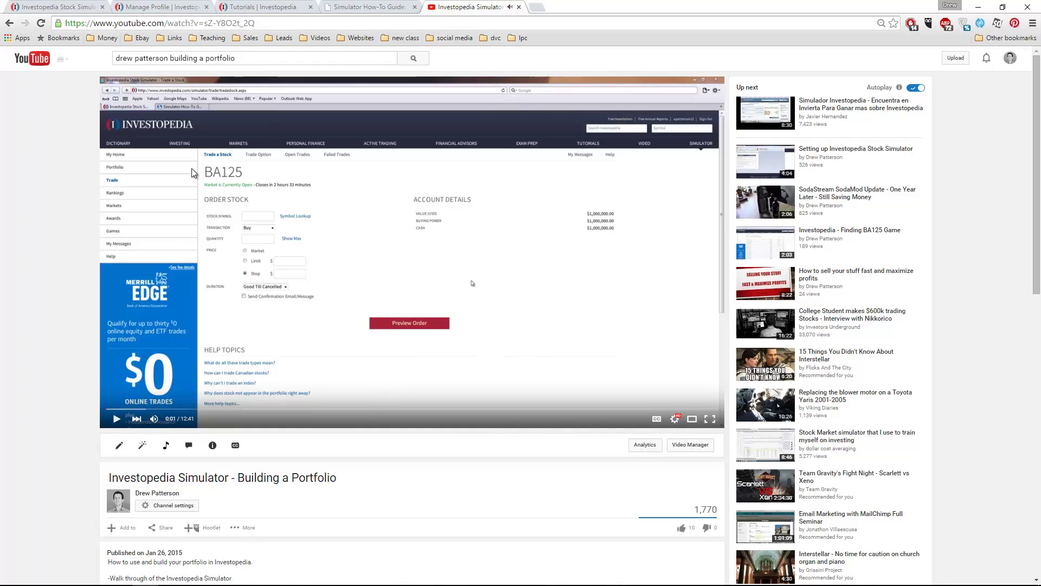
{"action": "left_click_drag", "start_coordinate": [108, 477], "coordinate": [400, 476]}
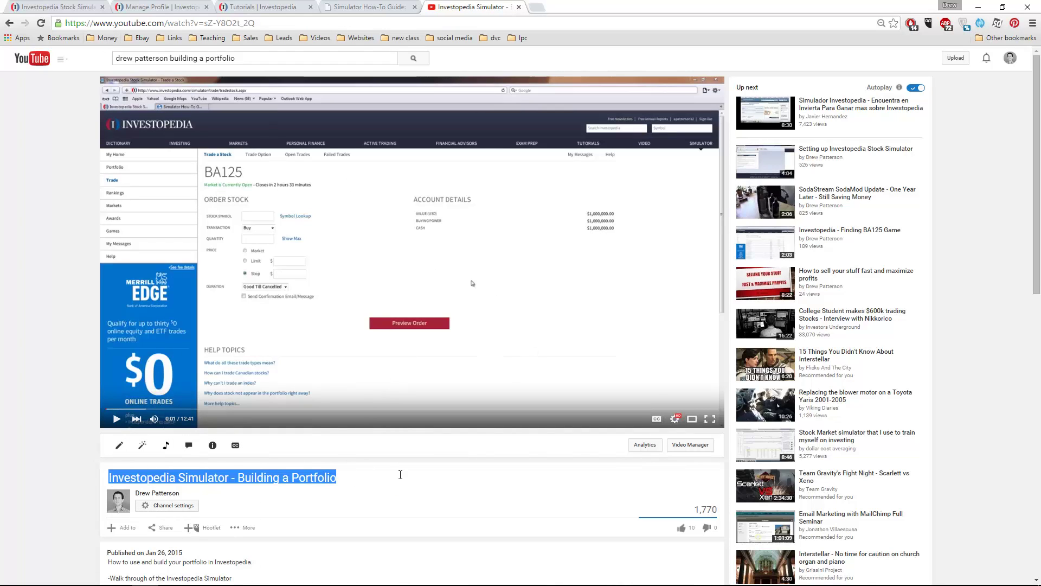
{"action": "scroll", "coordinate": [163, 496], "scroll_direction": "down", "scroll_amount": 1}
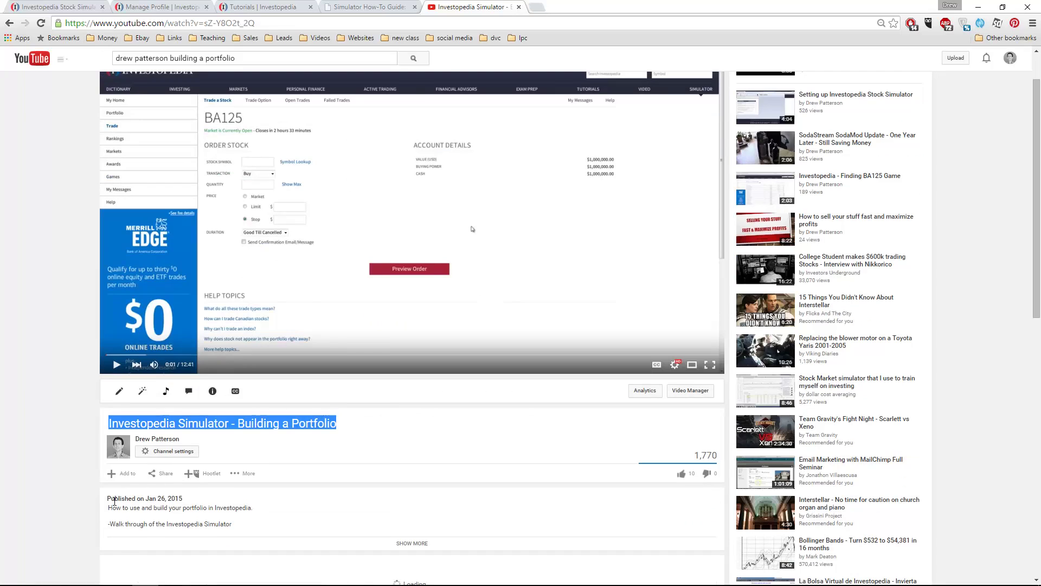
{"action": "left_click_drag", "start_coordinate": [108, 497], "coordinate": [201, 499]}
Edit the description, adding a new line 'Hi BA125 students!' after the Stock trading strategies line
{"action": "left_click", "coordinate": [202, 501]}
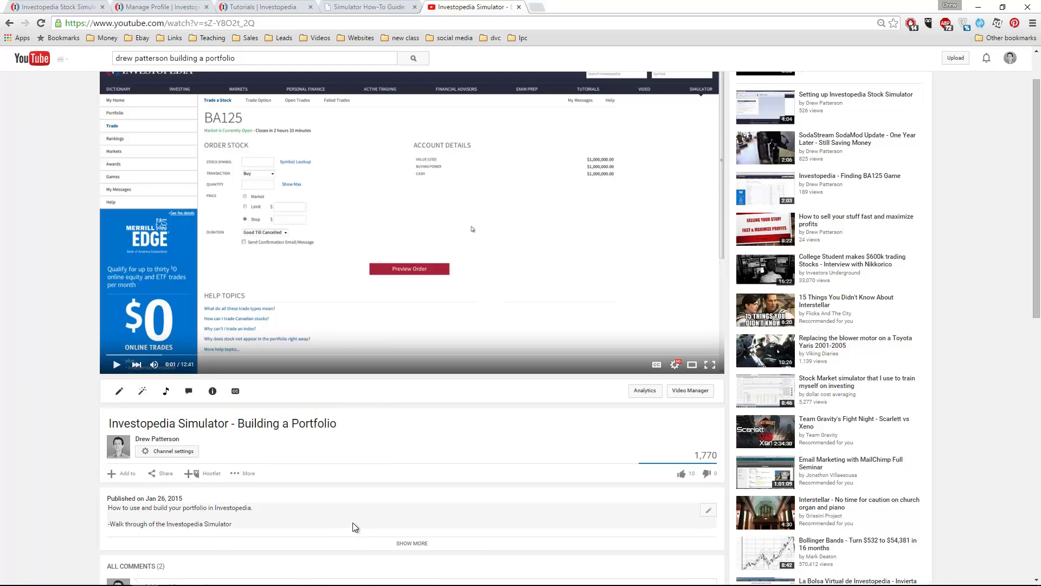
{"action": "left_click_drag", "start_coordinate": [353, 522], "coordinate": [193, 215]}
{"action": "scroll", "coordinate": [193, 214], "scroll_direction": "up", "scroll_amount": 4}
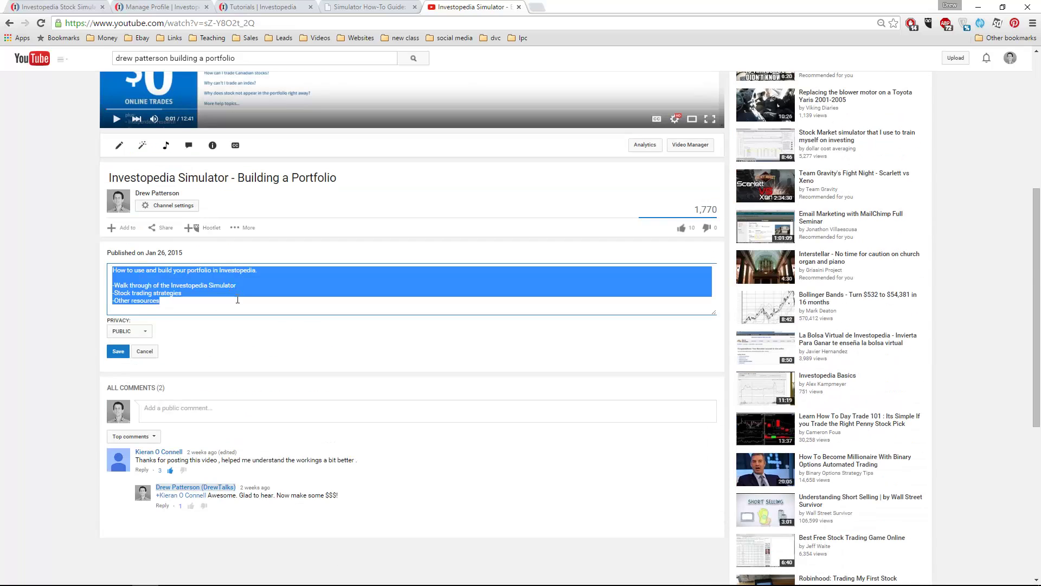
{"action": "left_click", "coordinate": [122, 281]}
{"action": "left_click_drag", "start_coordinate": [147, 271], "coordinate": [335, 276]}
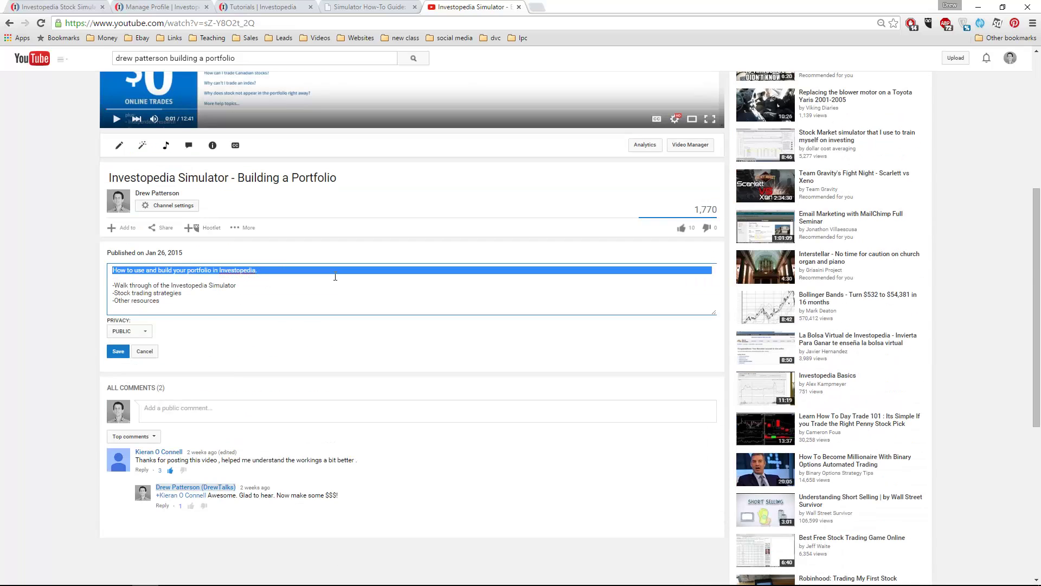
{"action": "left_click", "coordinate": [293, 278]}
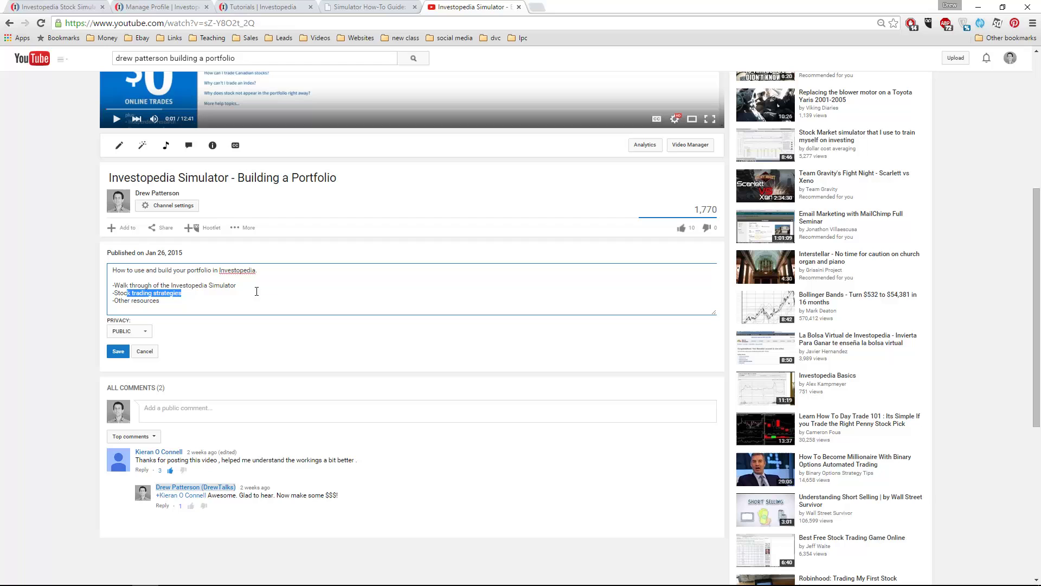
{"action": "left_click", "coordinate": [279, 291]}
{"action": "scroll", "coordinate": [278, 266], "scroll_direction": "up", "scroll_amount": 2}
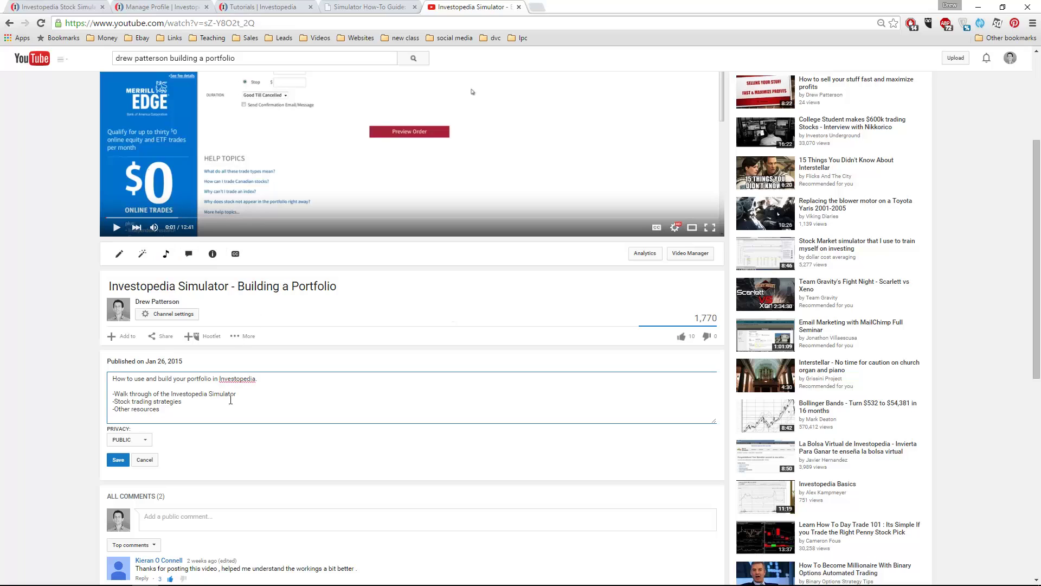
{"action": "key", "text": "Return"}
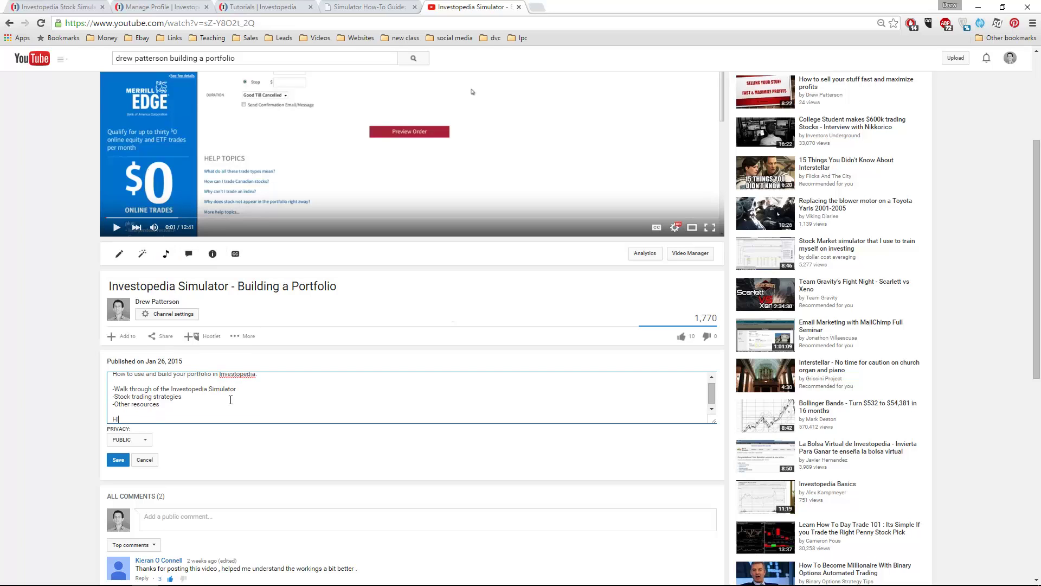
{"action": "type", "text": "Hi BA125 students!"}
Save the description, expand it, and highlight the new 'Hi BA125 students!' line
{"action": "left_click", "coordinate": [118, 460]}
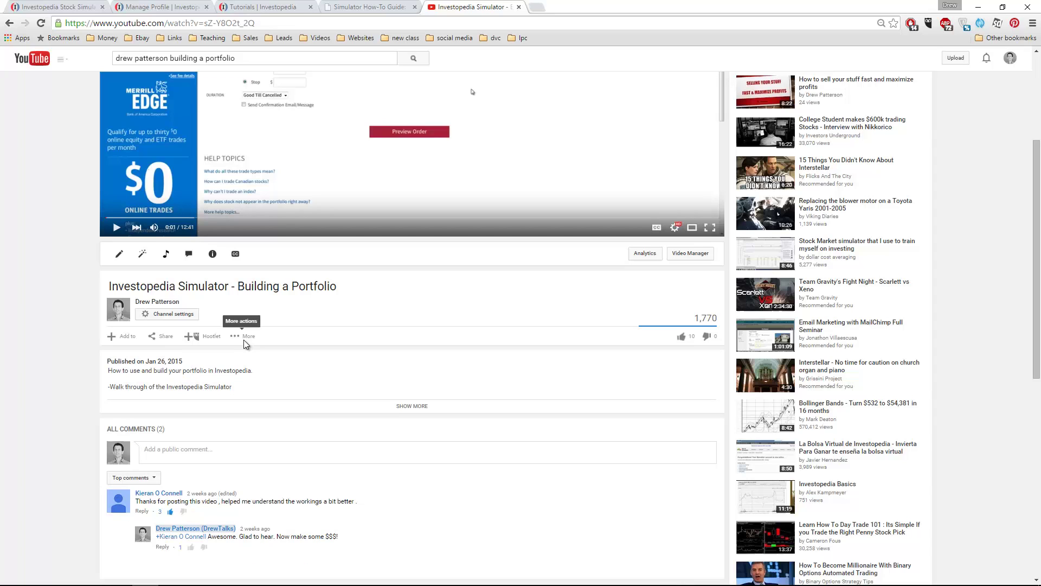
{"action": "left_click", "coordinate": [397, 406]}
{"action": "left_click_drag", "start_coordinate": [164, 419], "coordinate": [107, 419]}
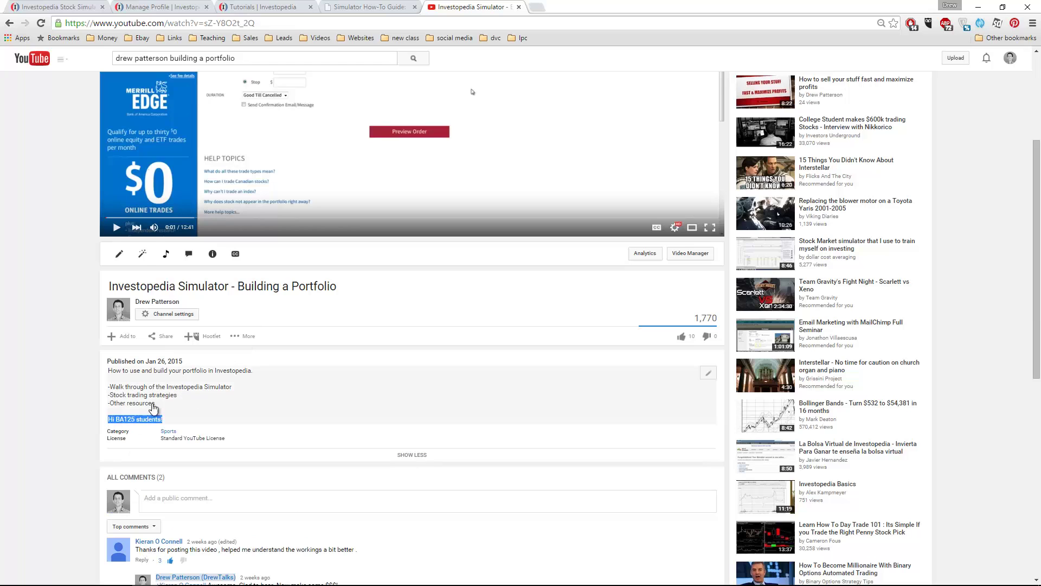
{"action": "scroll", "coordinate": [153, 408], "scroll_direction": "up", "scroll_amount": 3}
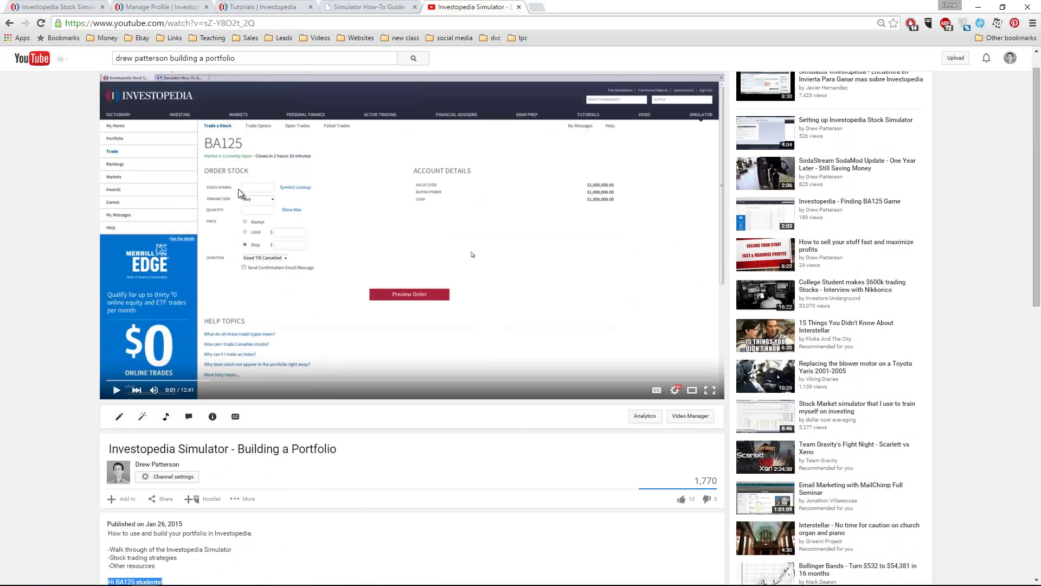
{"action": "scroll", "coordinate": [257, 261], "scroll_direction": "up", "scroll_amount": 1}
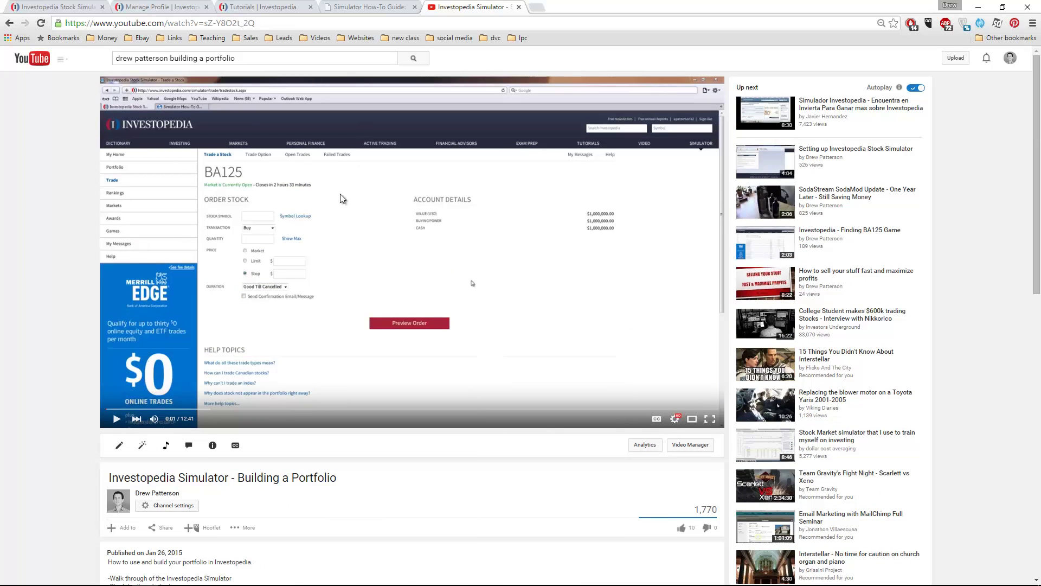